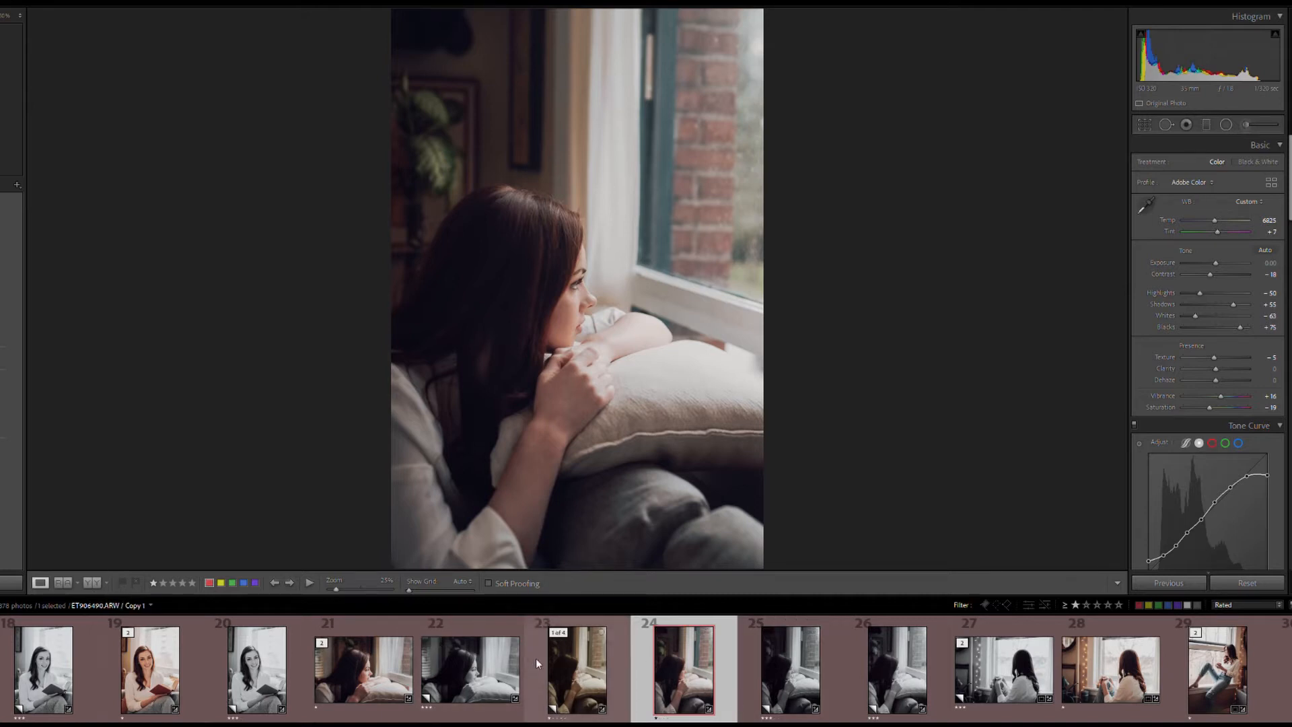
Step: Compare the colour, warm-toned and black-and-white copies of the vertical window portrait, finishing on the cooler colour version
key("Right")
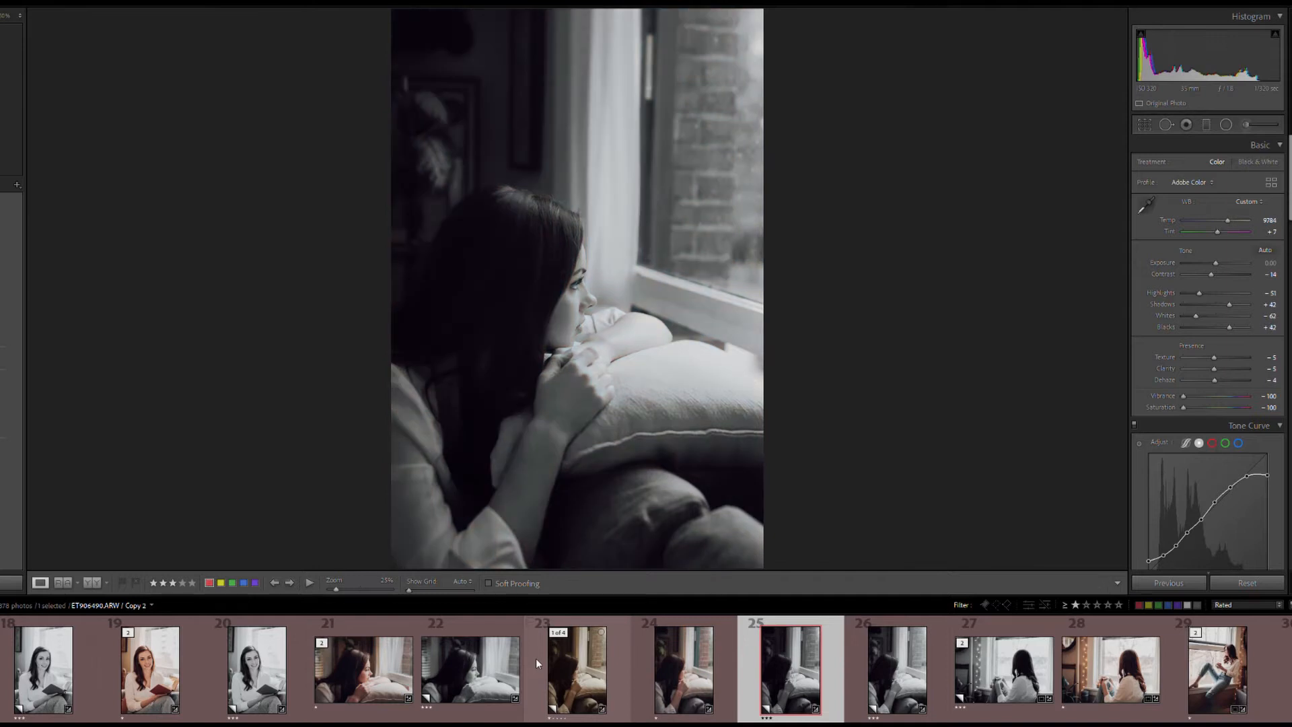
key("Right")
key("Left")
key("Left")
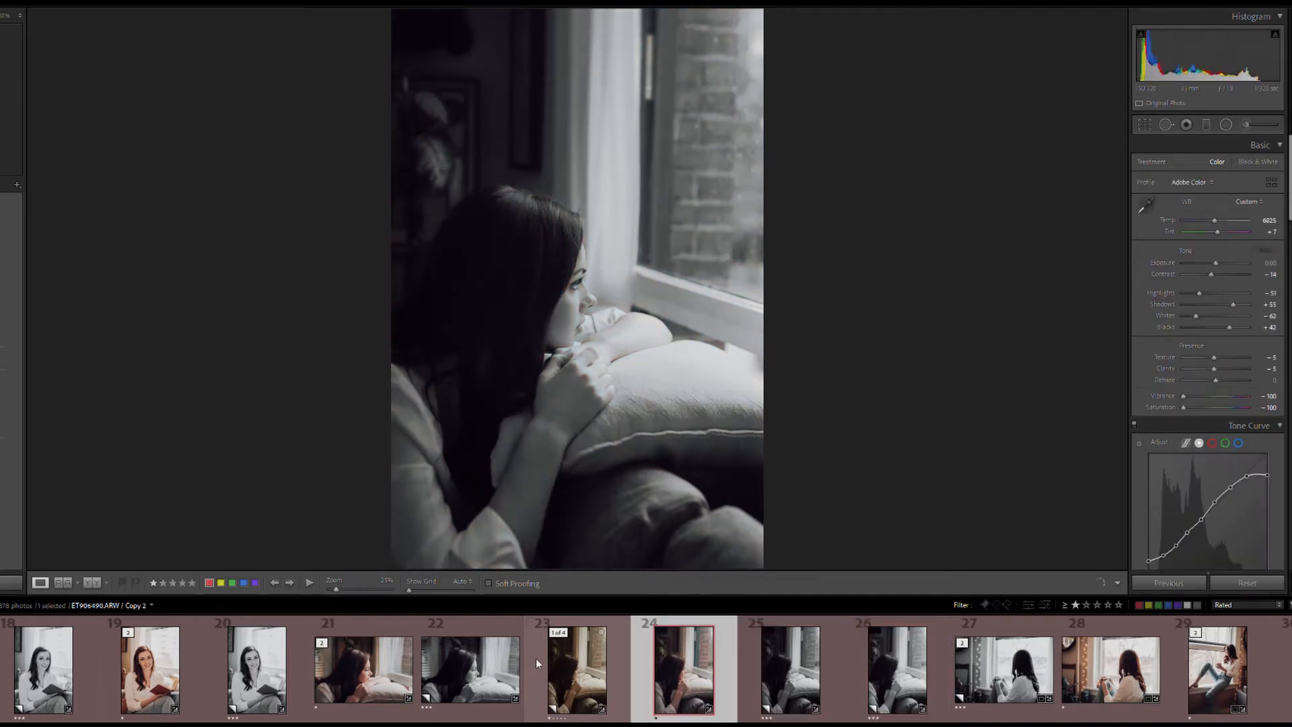
key("Left")
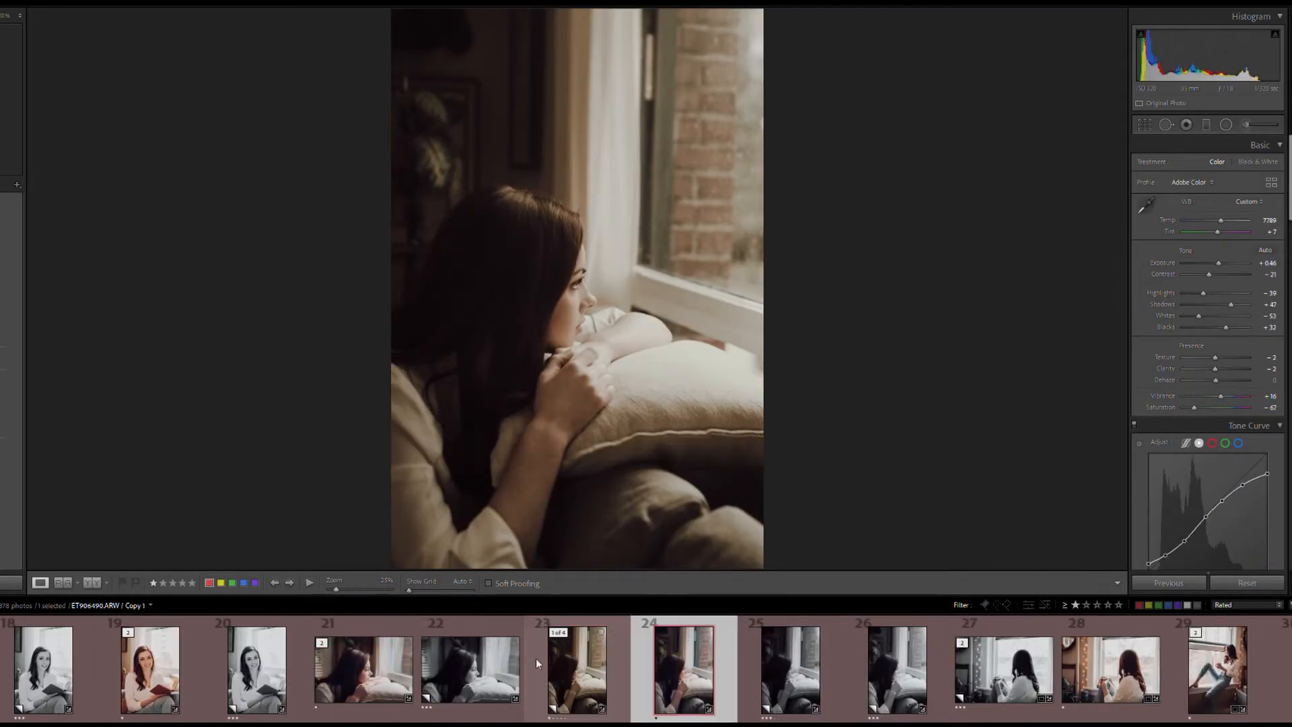
key("Right")
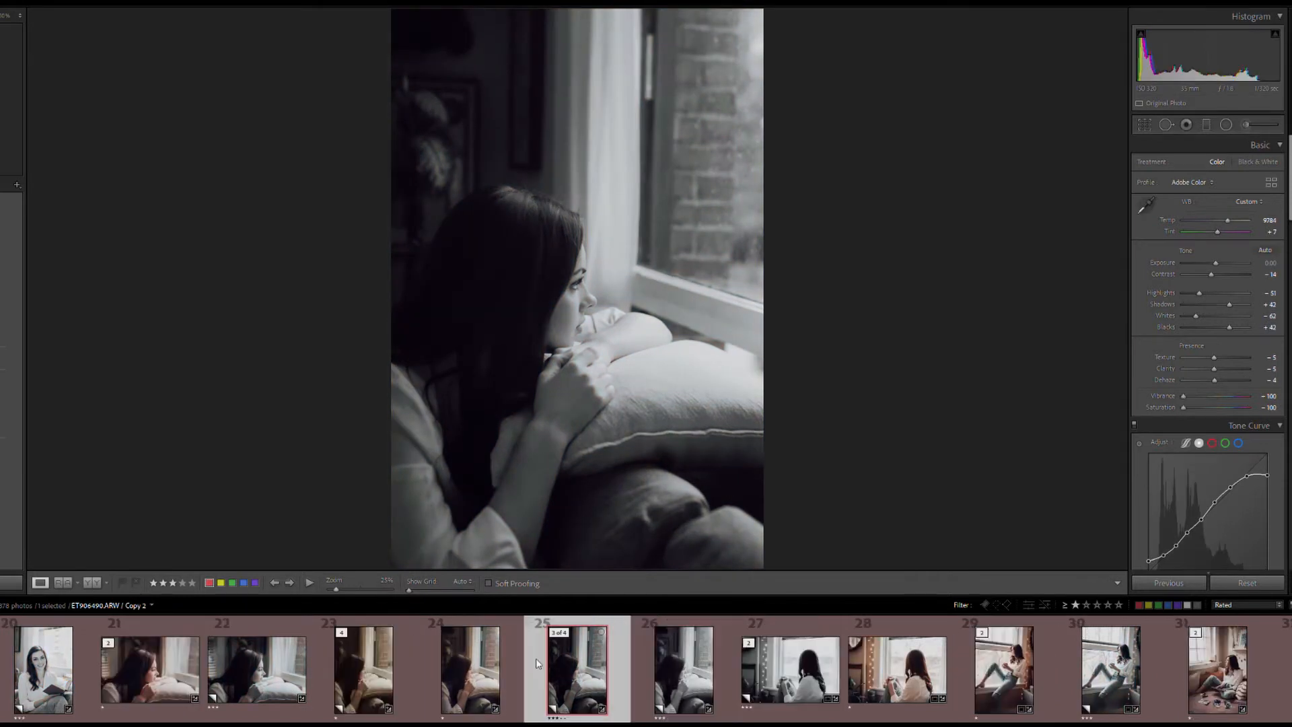
left_click(372, 662)
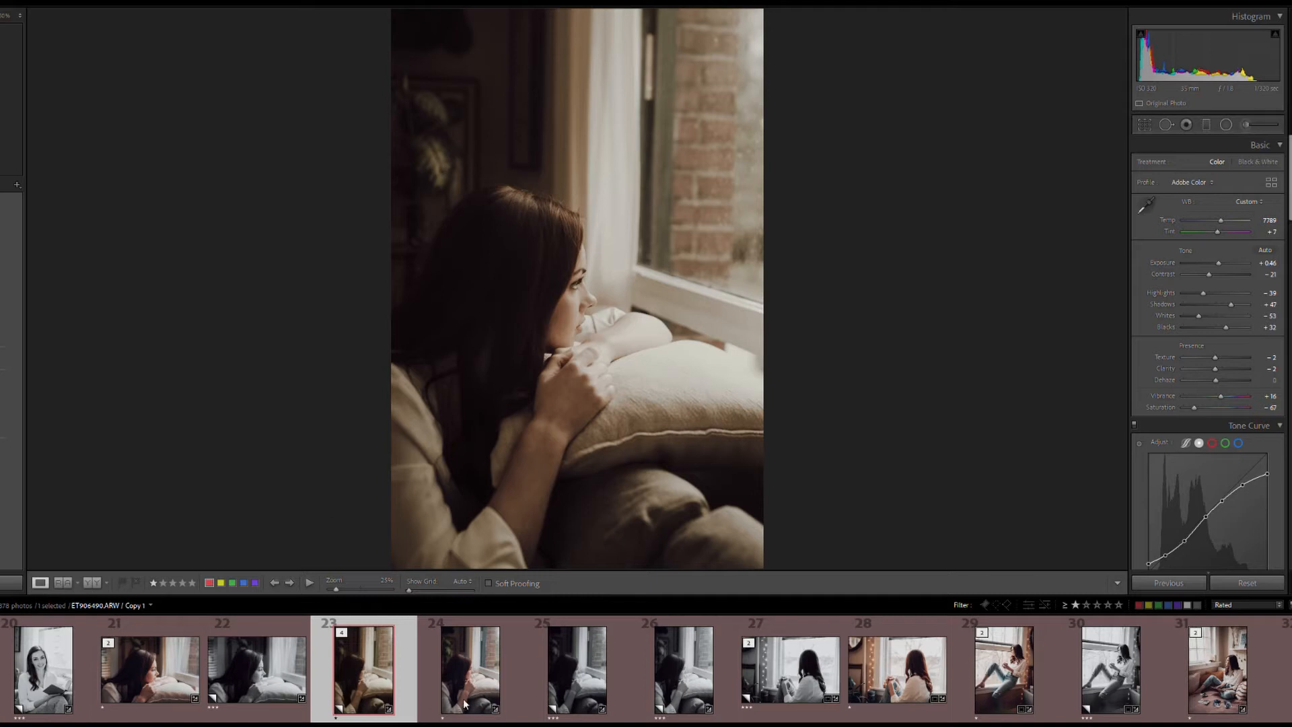
left_click(452, 669)
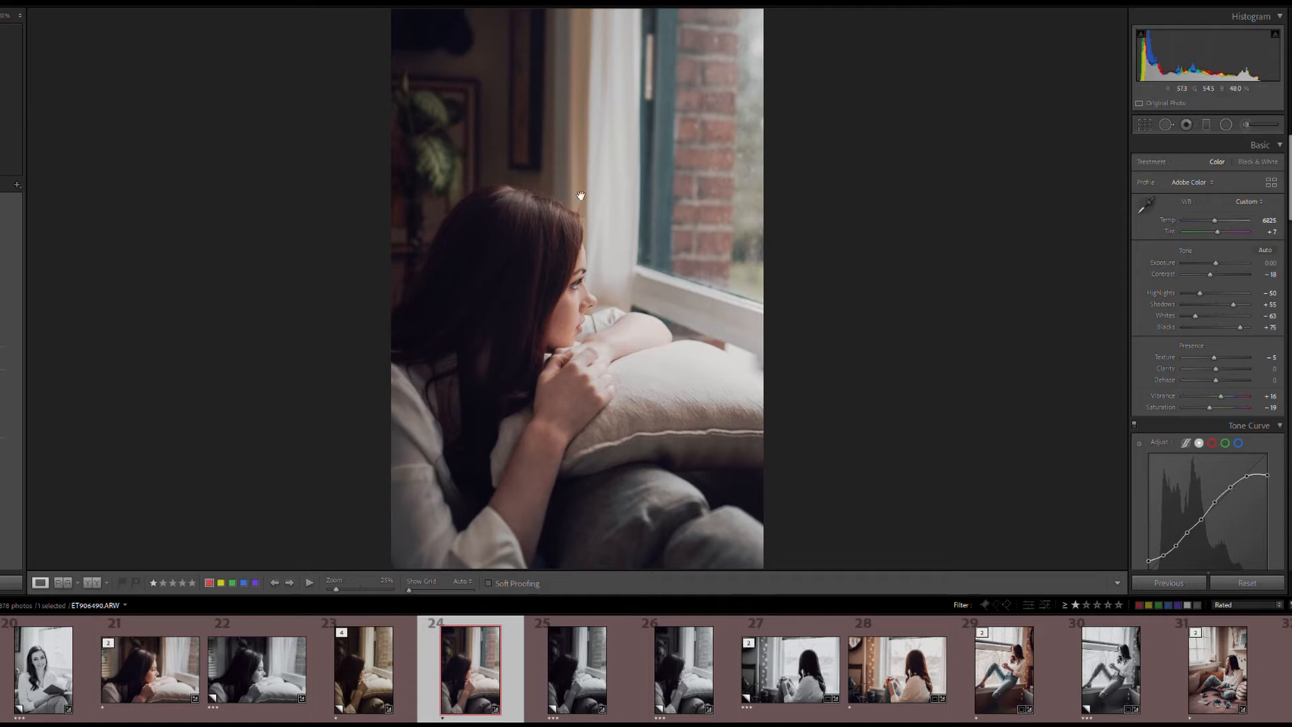
Step: Toggle the window portrait repeatedly between its original and edited states to compare the overall look
key("backslash")
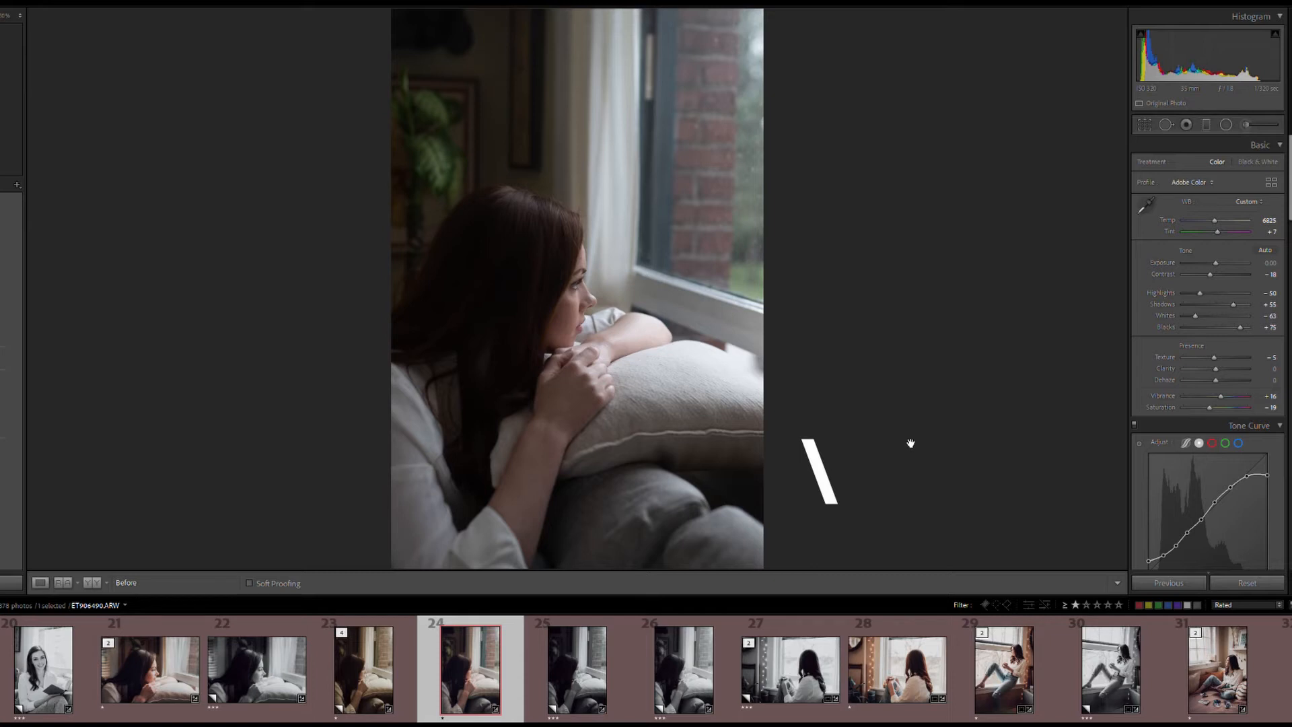
key("backslash")
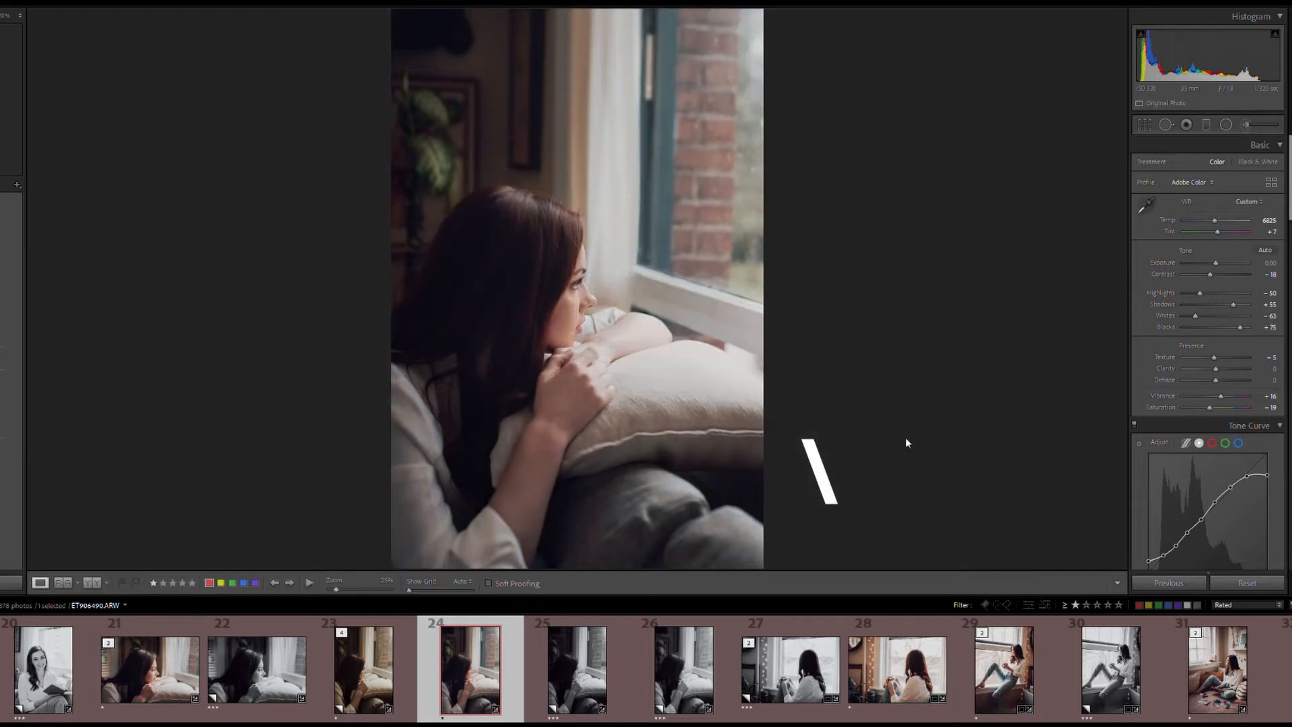
key("backslash")
key("backslash")
key("backslash")
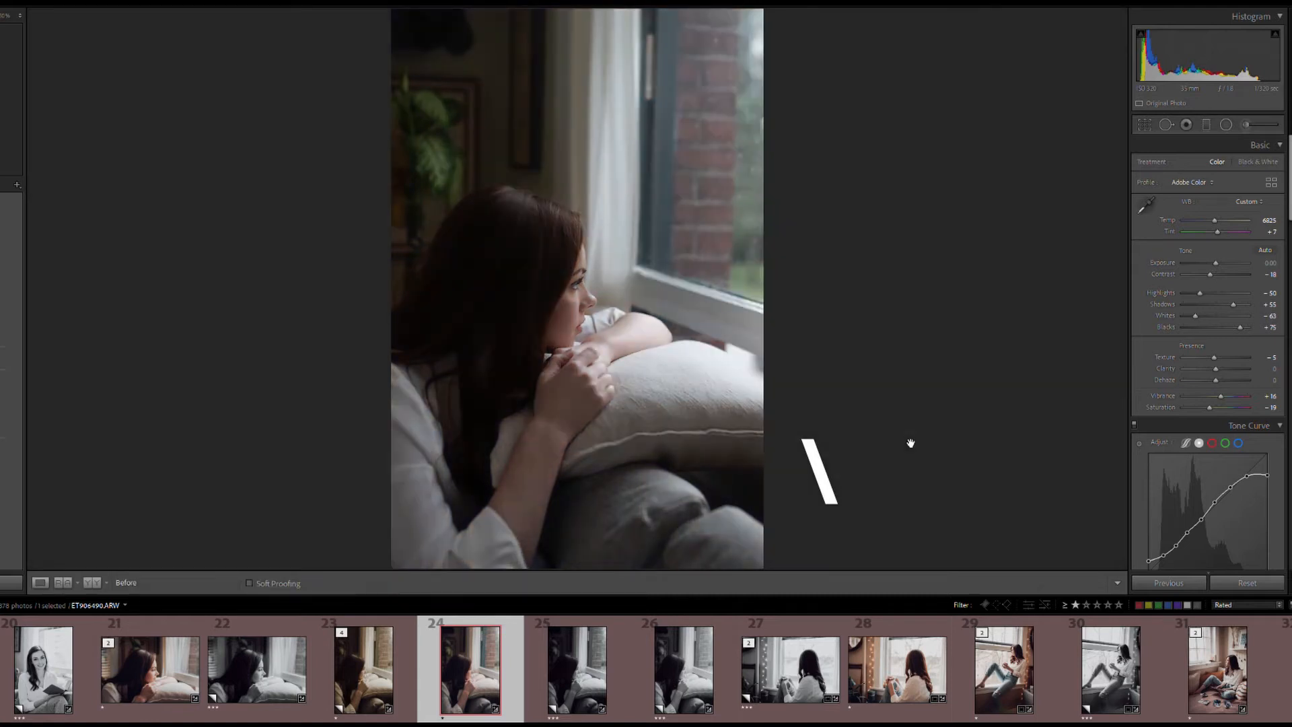
key("backslash")
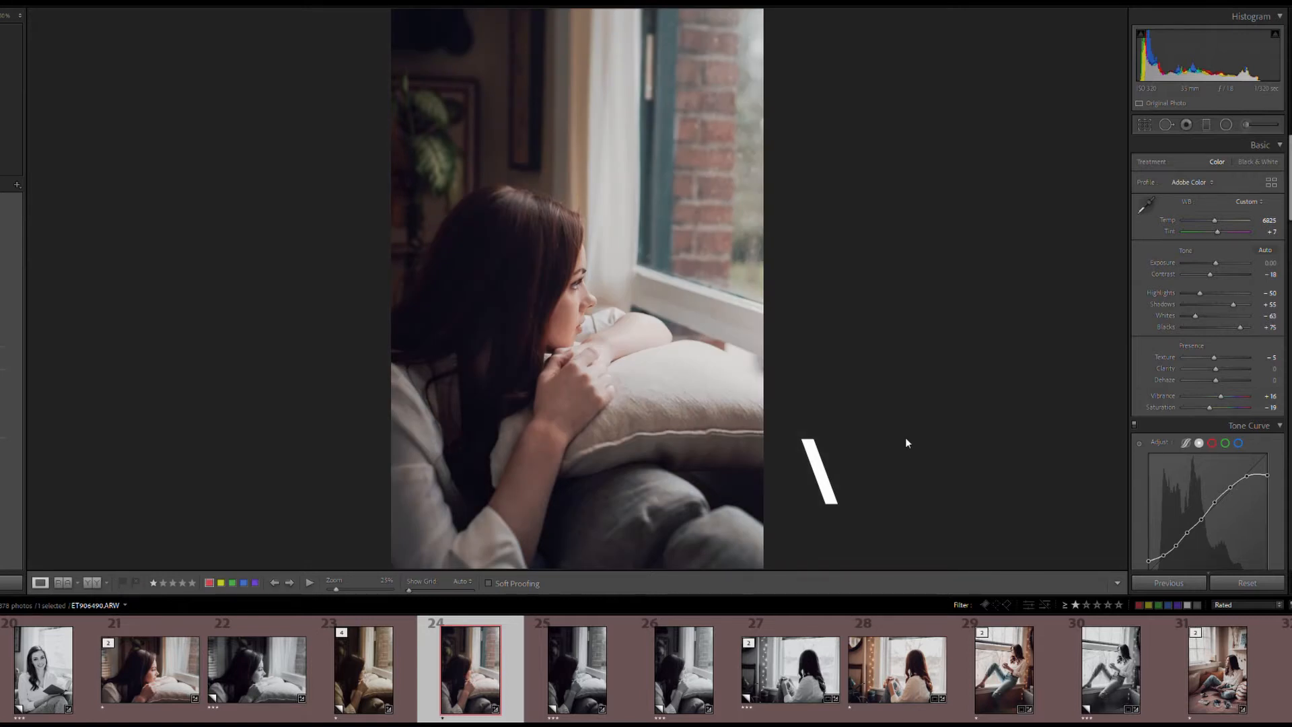
key("backslash")
key("backslash")
key("backslash")
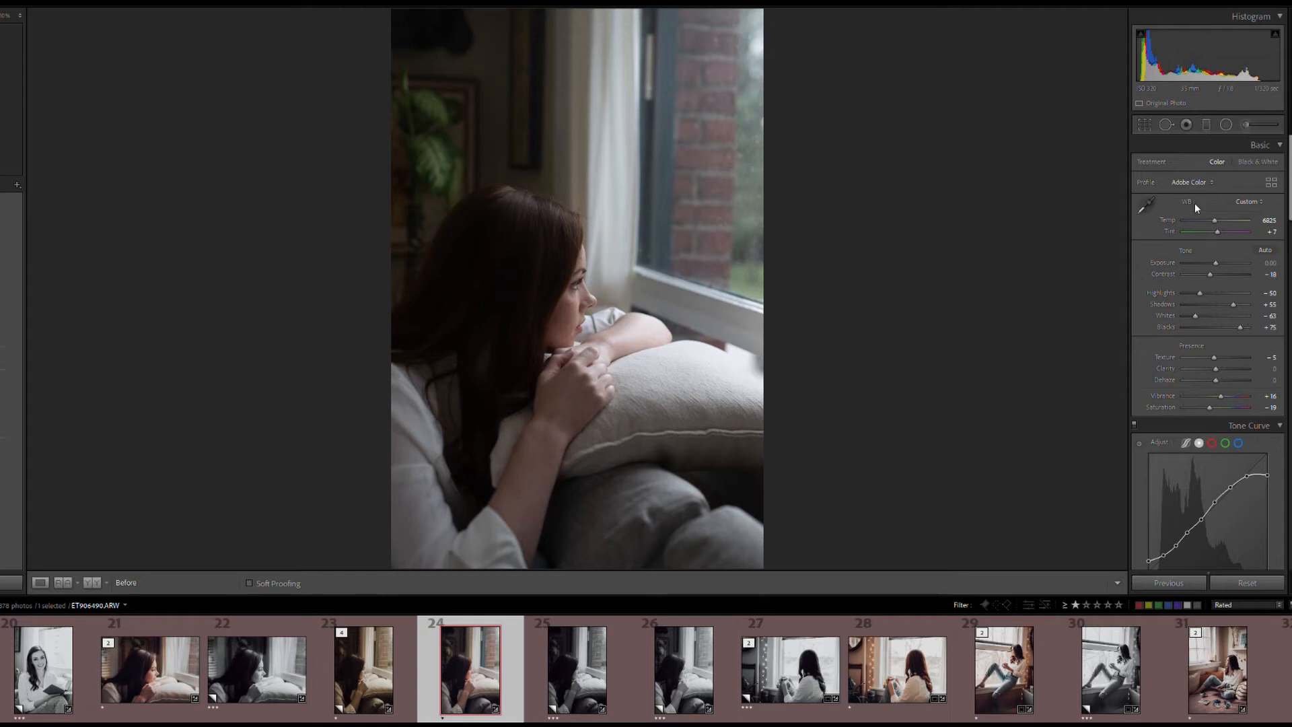
Step: Review the photo's develop settings down to the midtone, shadow and highlight wheels in Color Grading
scroll(1175, 353, "down", 3)
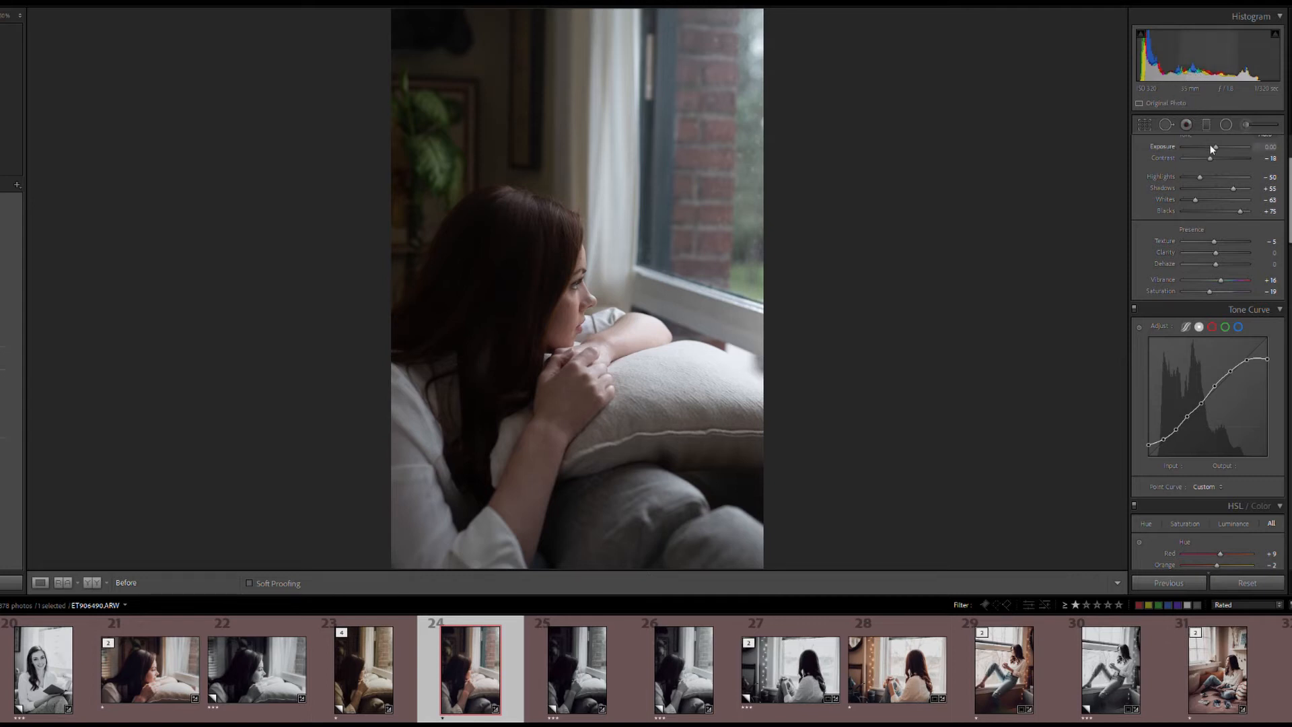
scroll(1203, 161, "down", 10)
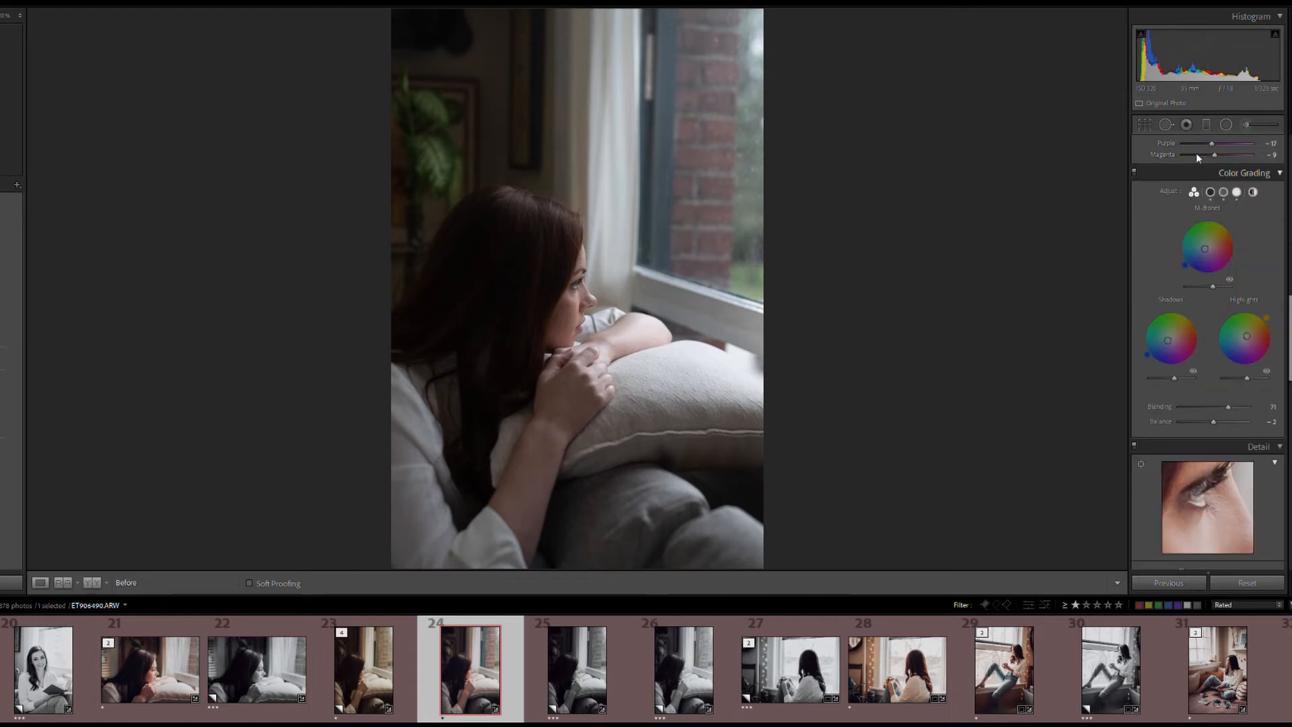
mouse_move(1216, 282)
mouse_move(1171, 310)
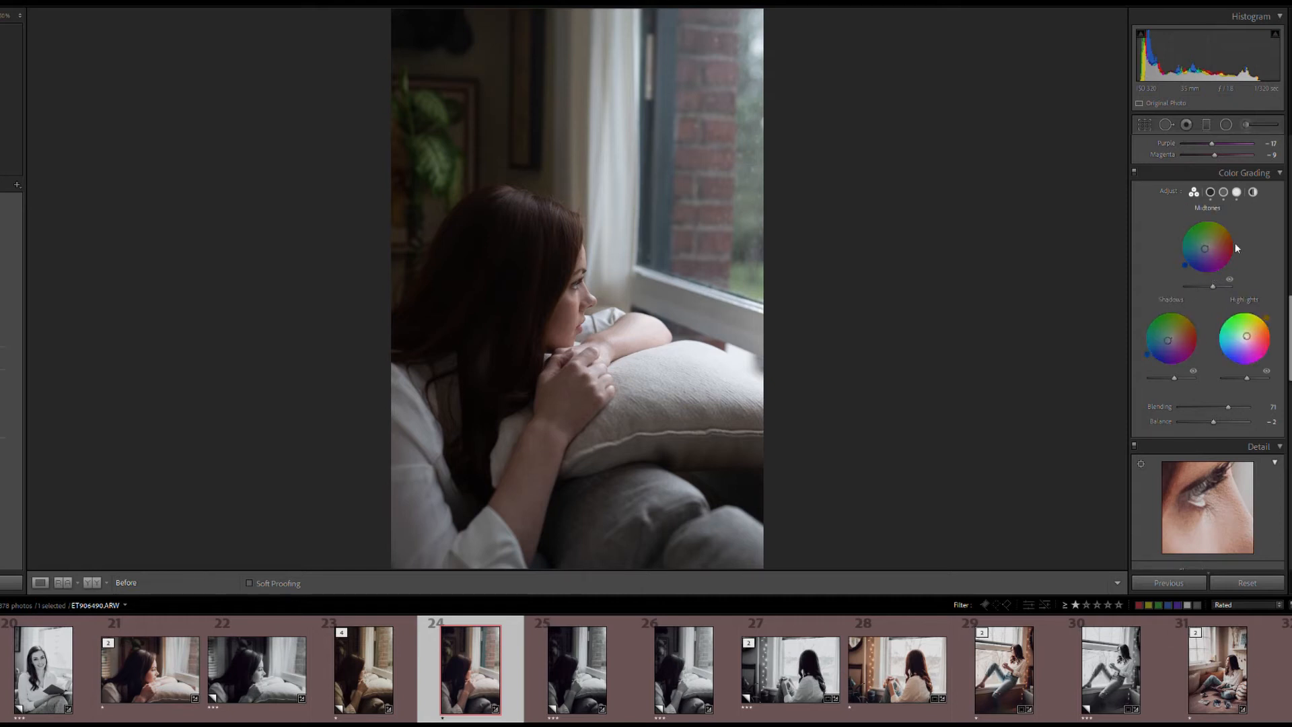
mouse_move(1218, 232)
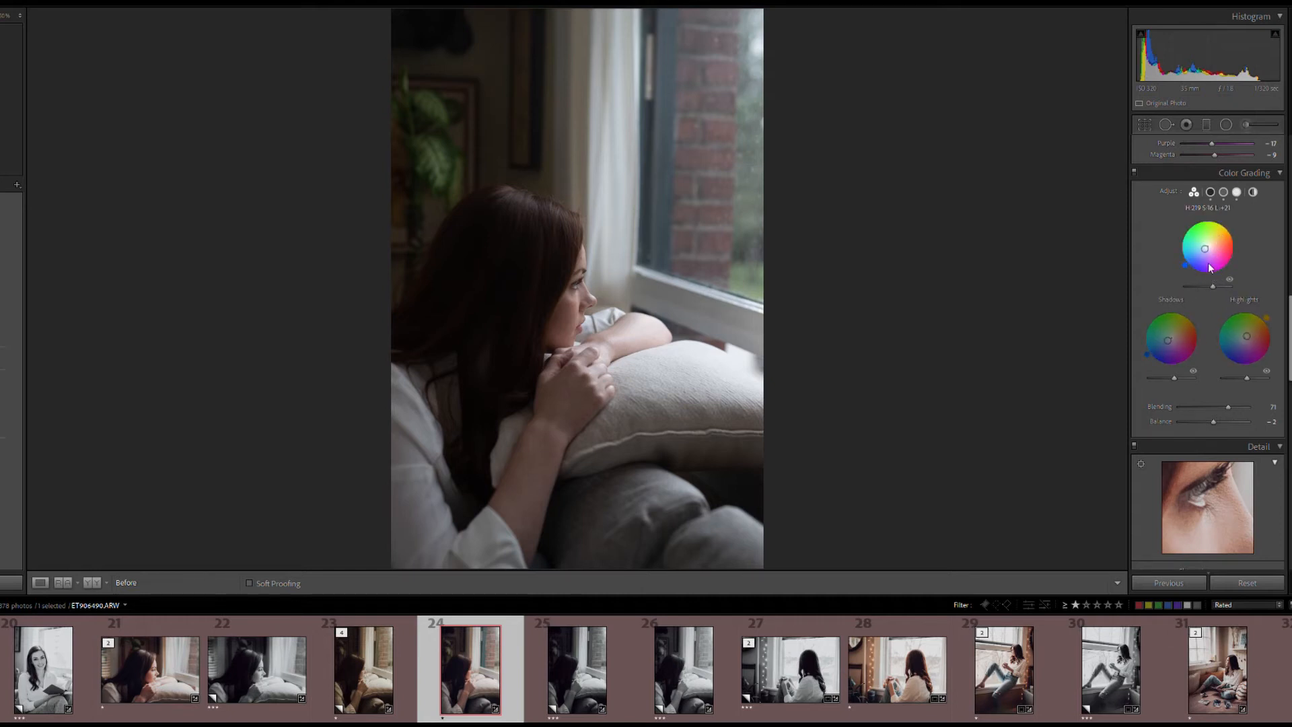
mouse_move(1179, 371)
Step: Try setting the shadows luminance in Color Grading to 0, and undo the change
left_click_drag(1174, 365, 1160, 368)
double_click(1161, 375)
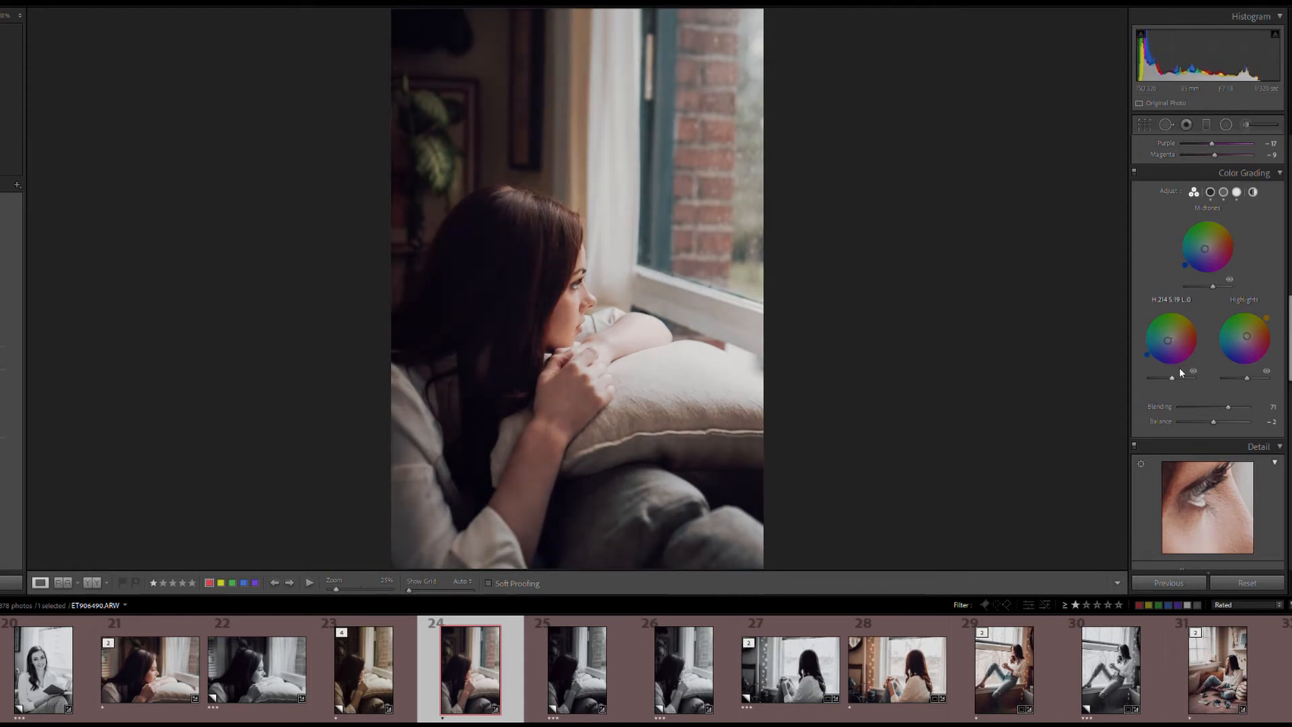
key("z")
Step: Inspect the woman's face at 100% and compare her skin before and after the edit
scroll(1171, 245, "up", 10)
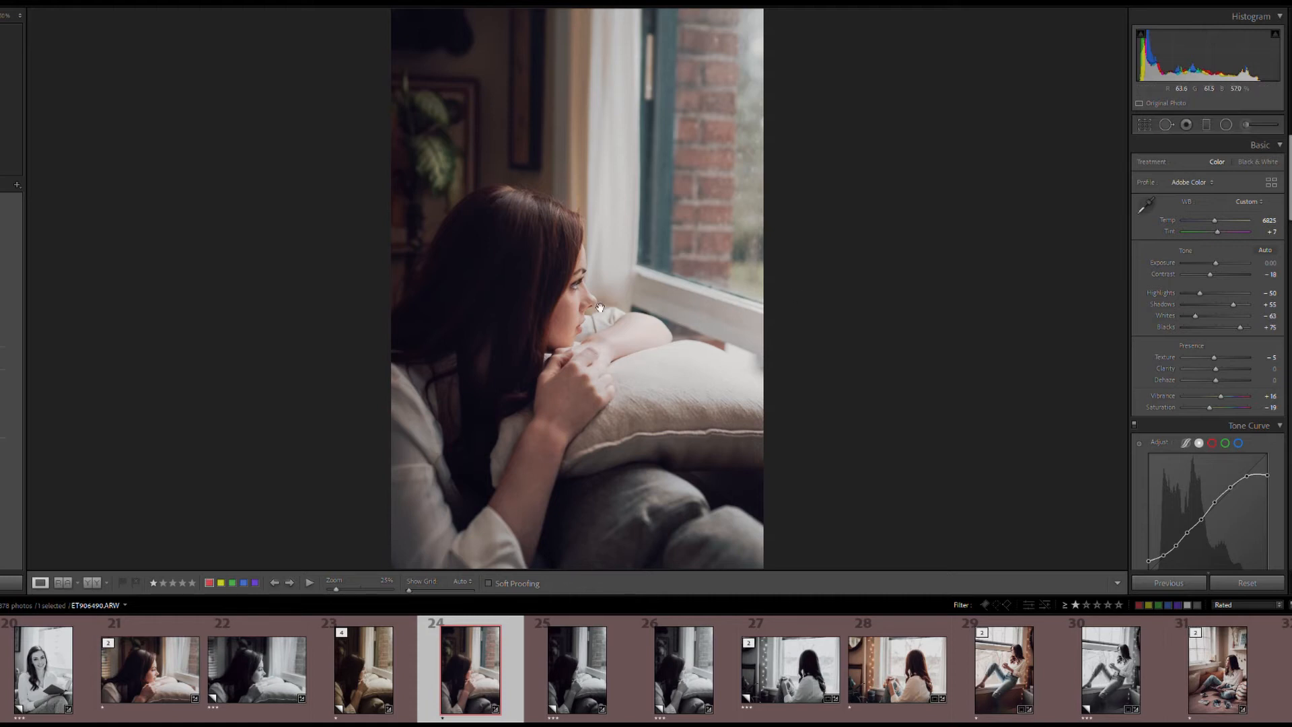
left_click(638, 320)
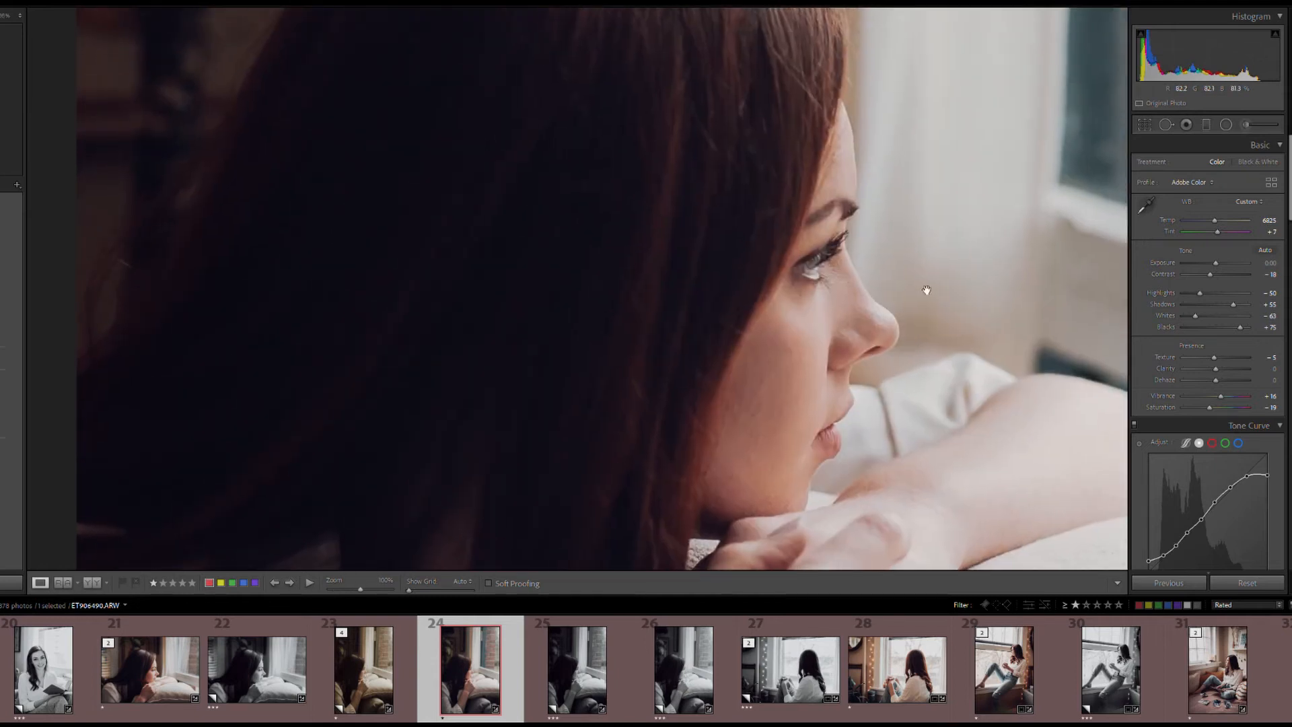
key("y")
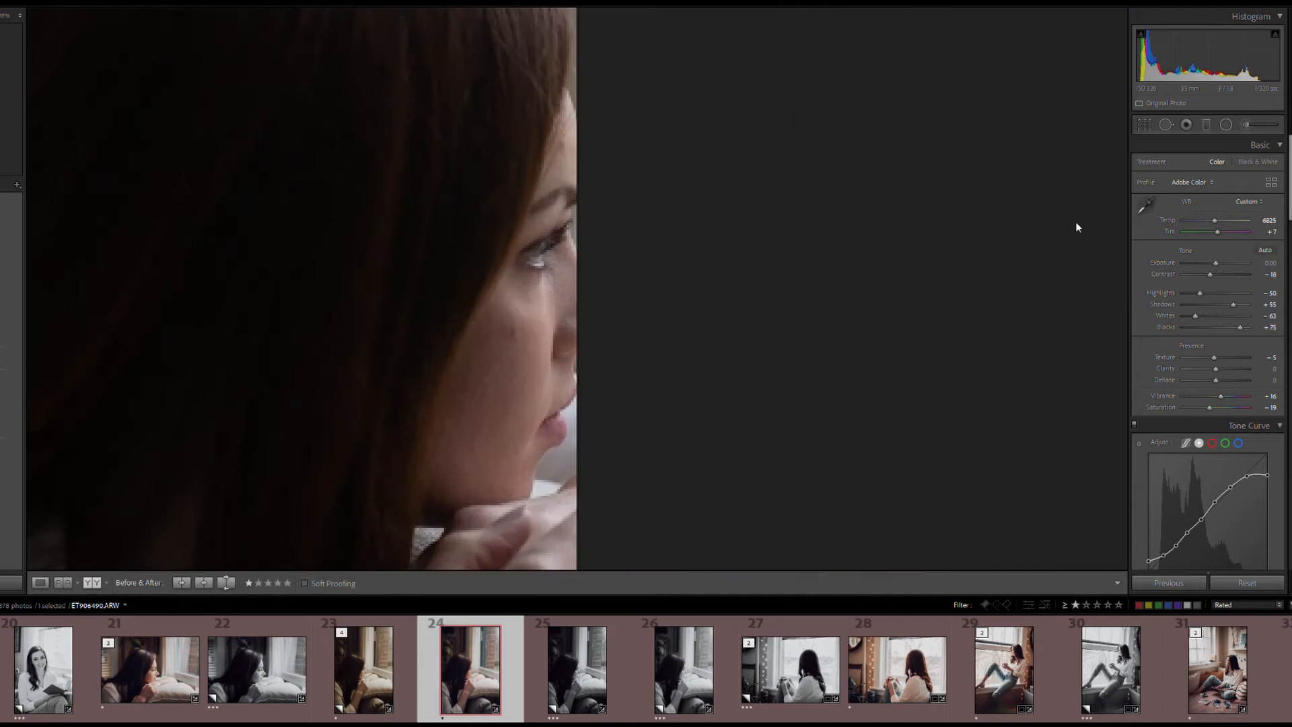
key("y")
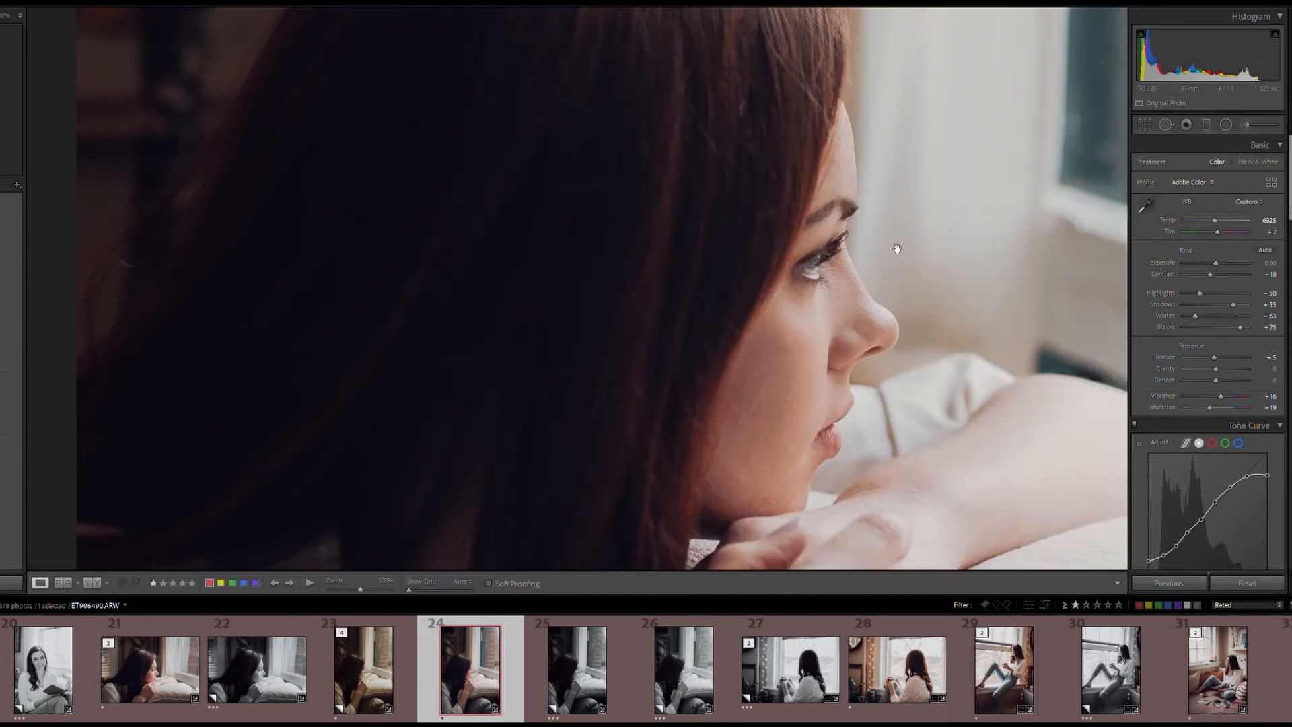
key("backslash")
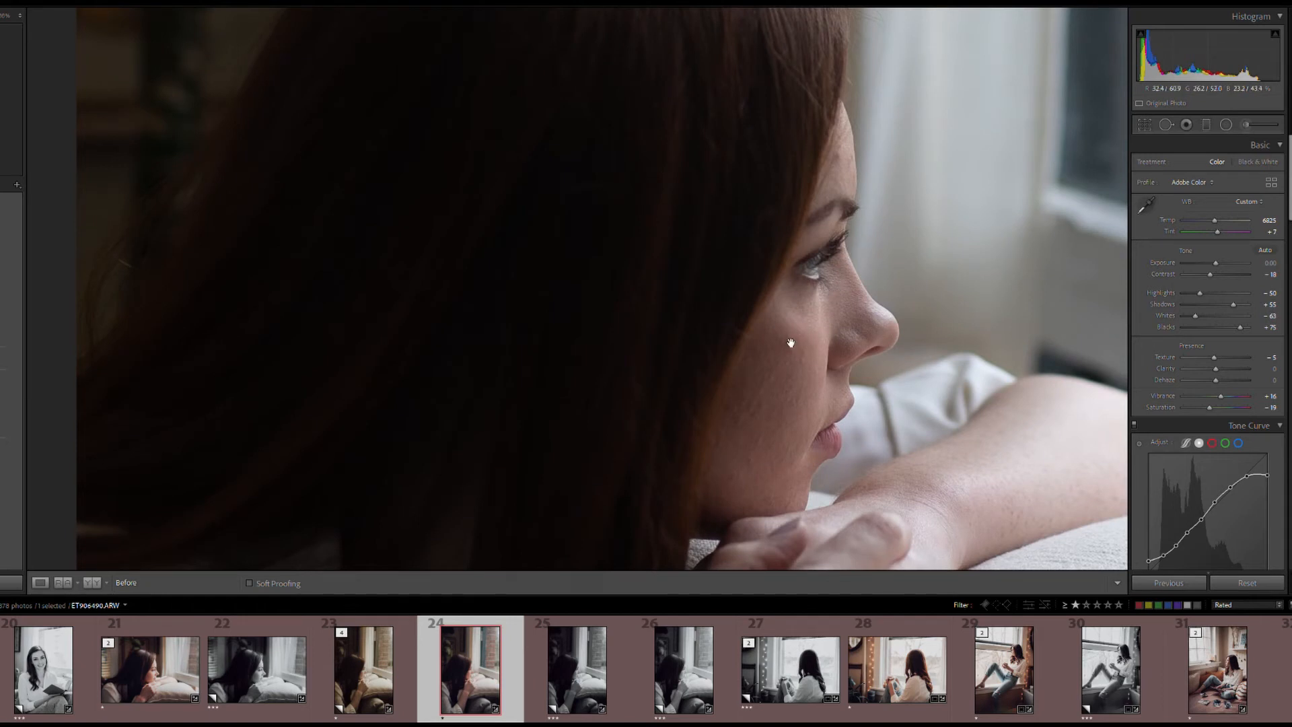
Step: Heal the small blemish on the woman's cheek with the Spot Removal tool in Heal mode
left_click(1166, 125)
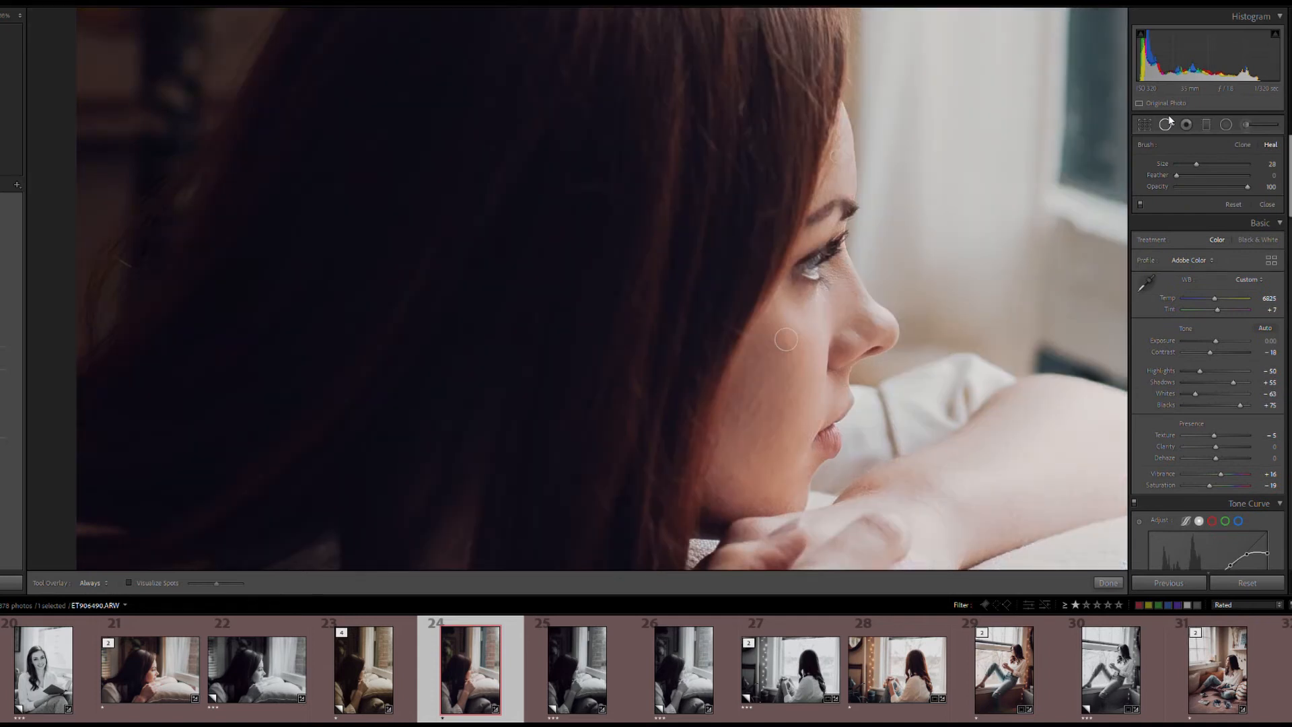
left_click(784, 337)
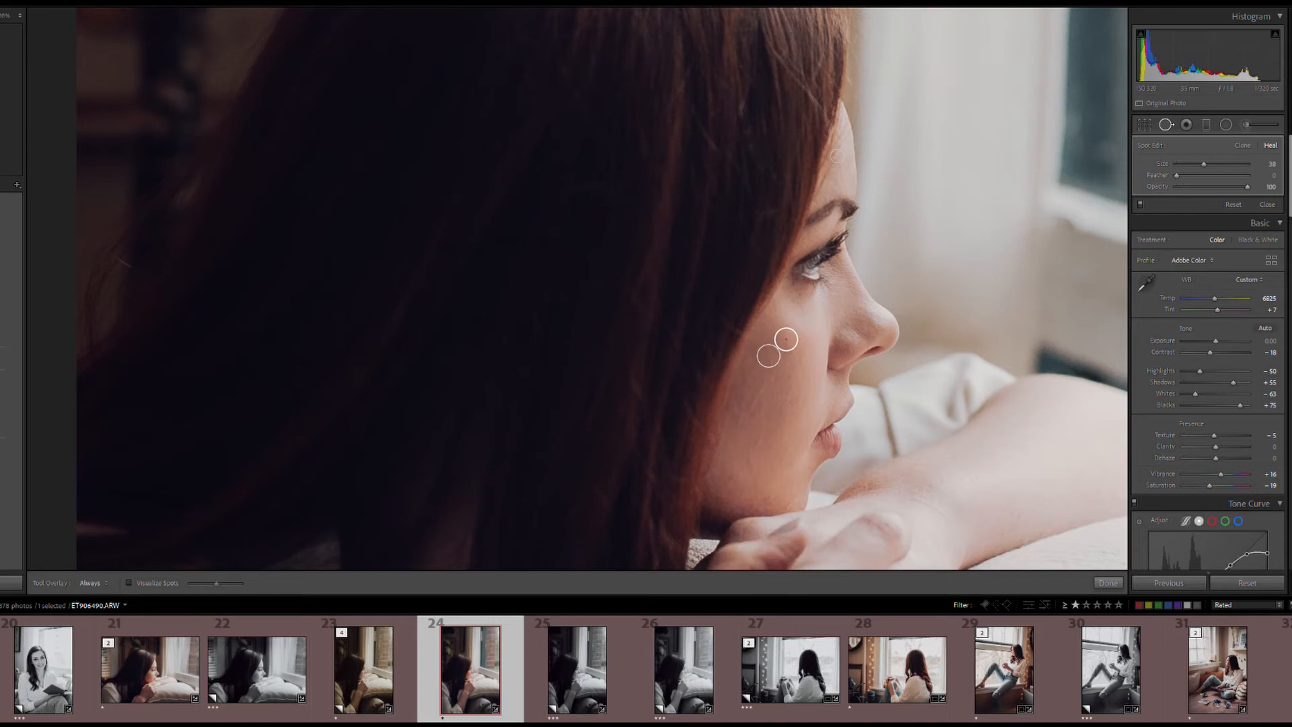
key("q")
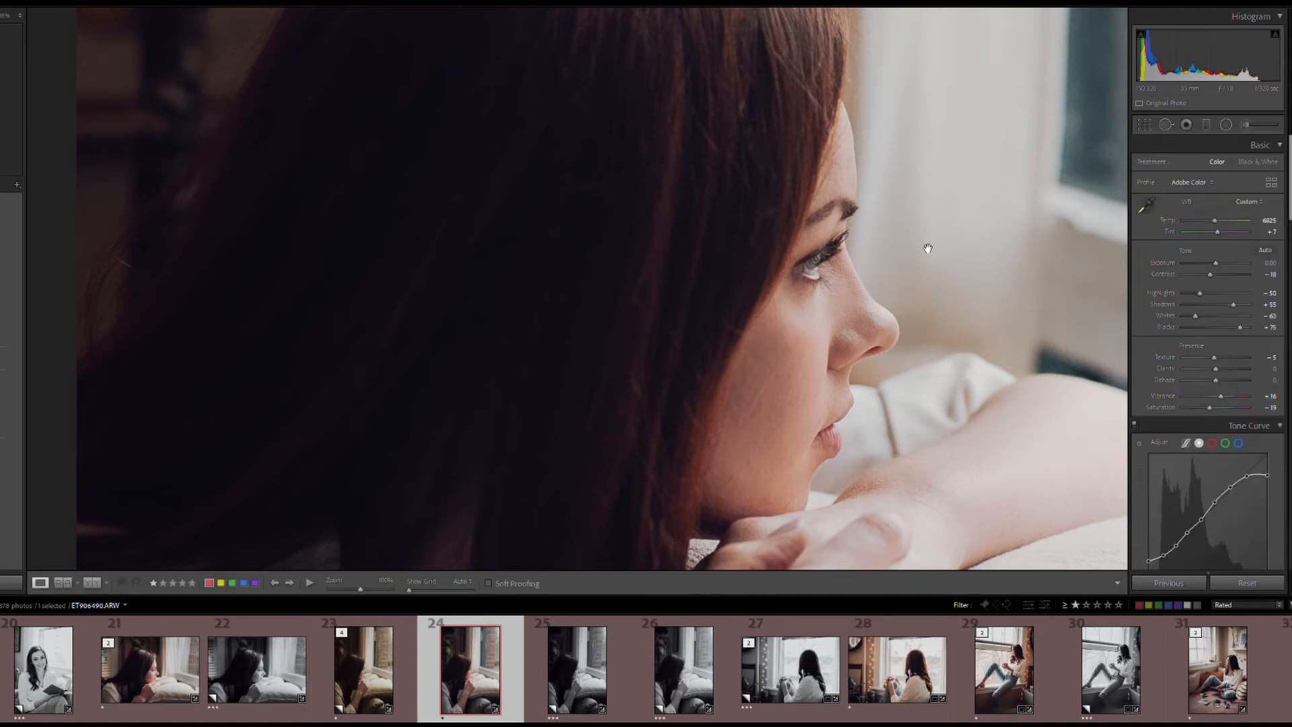
Step: Try healing a diagonal stroke across the bricks outside the window with the Spot Removal tool
left_click(926, 242)
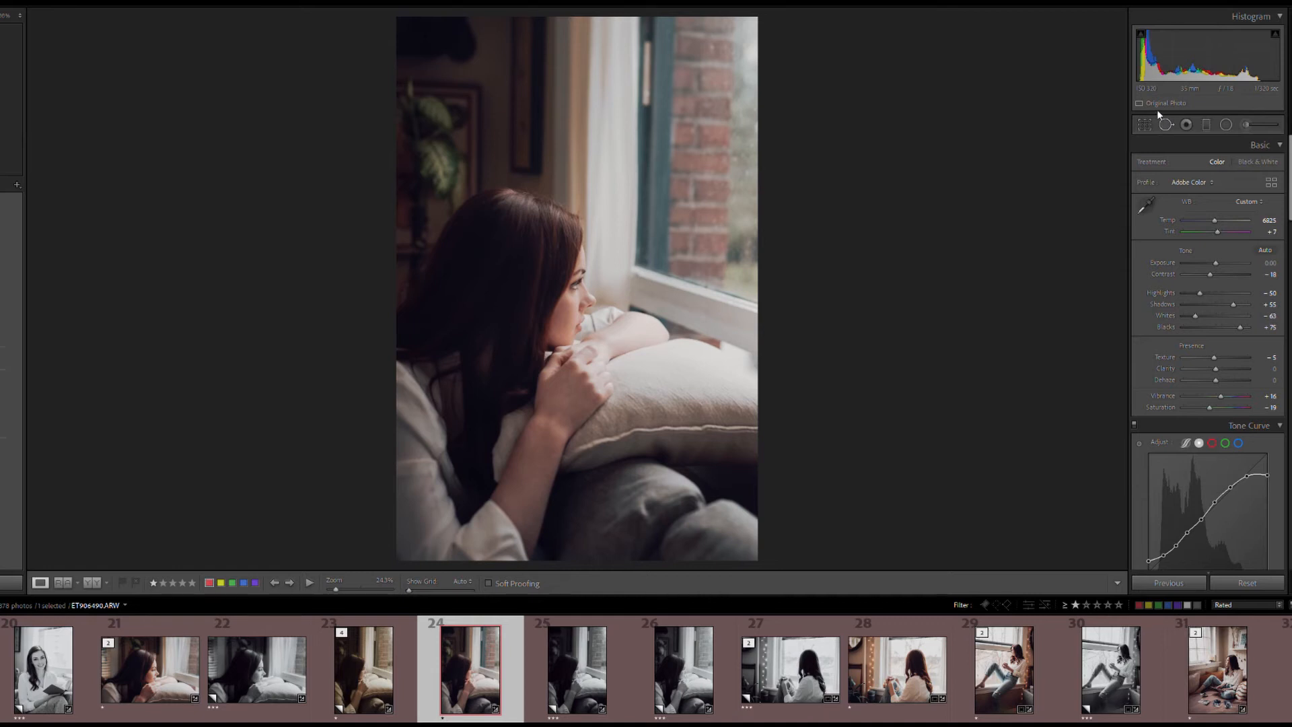
left_click(1166, 124)
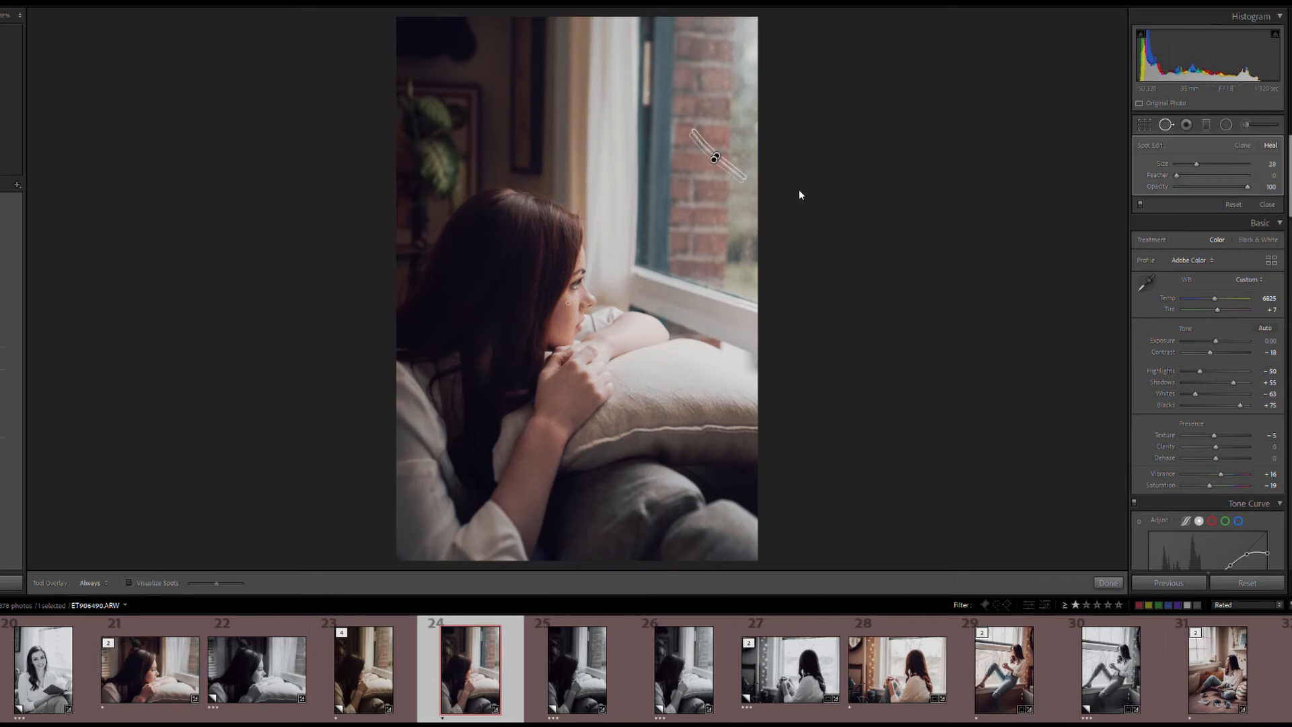
left_click(803, 166)
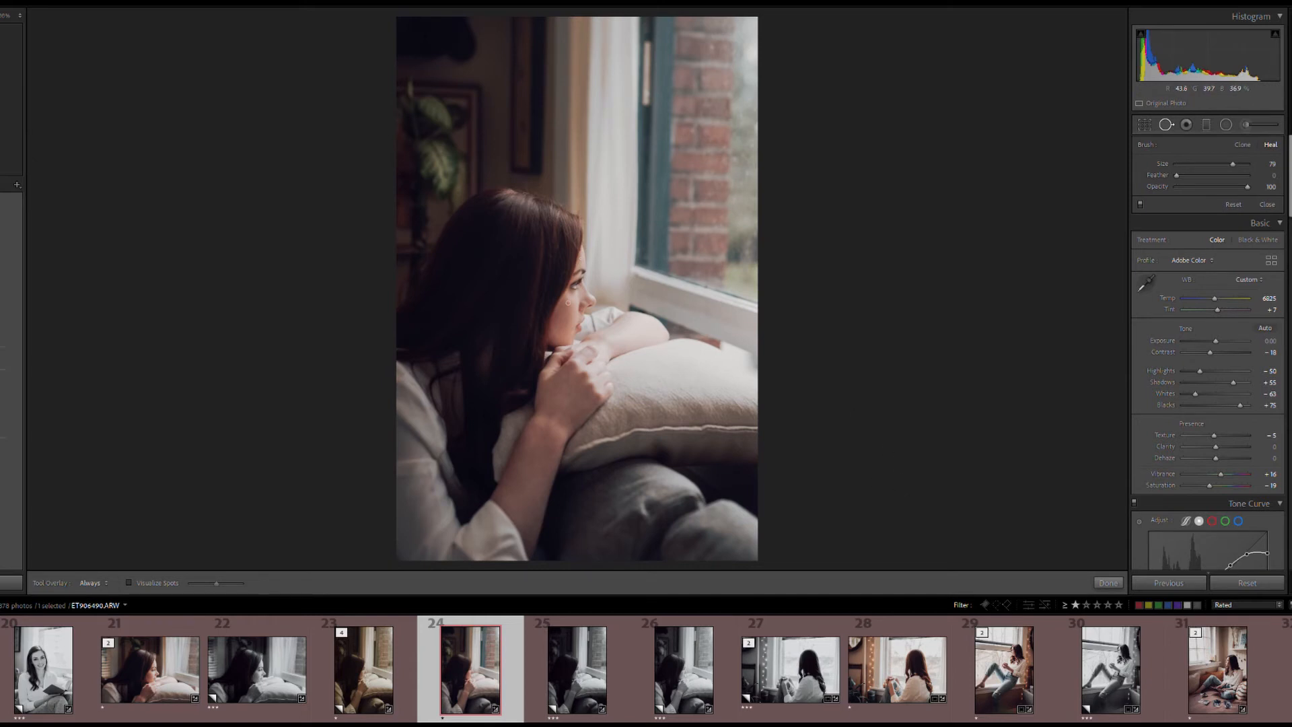
Step: Try a size 83 heal spot on the bricks outside the window, sampled from higher up the wall, and delete it
key("bracketleft")
key("bracketright")
key("bracketleft")
key("bracketleft")
left_click(721, 174)
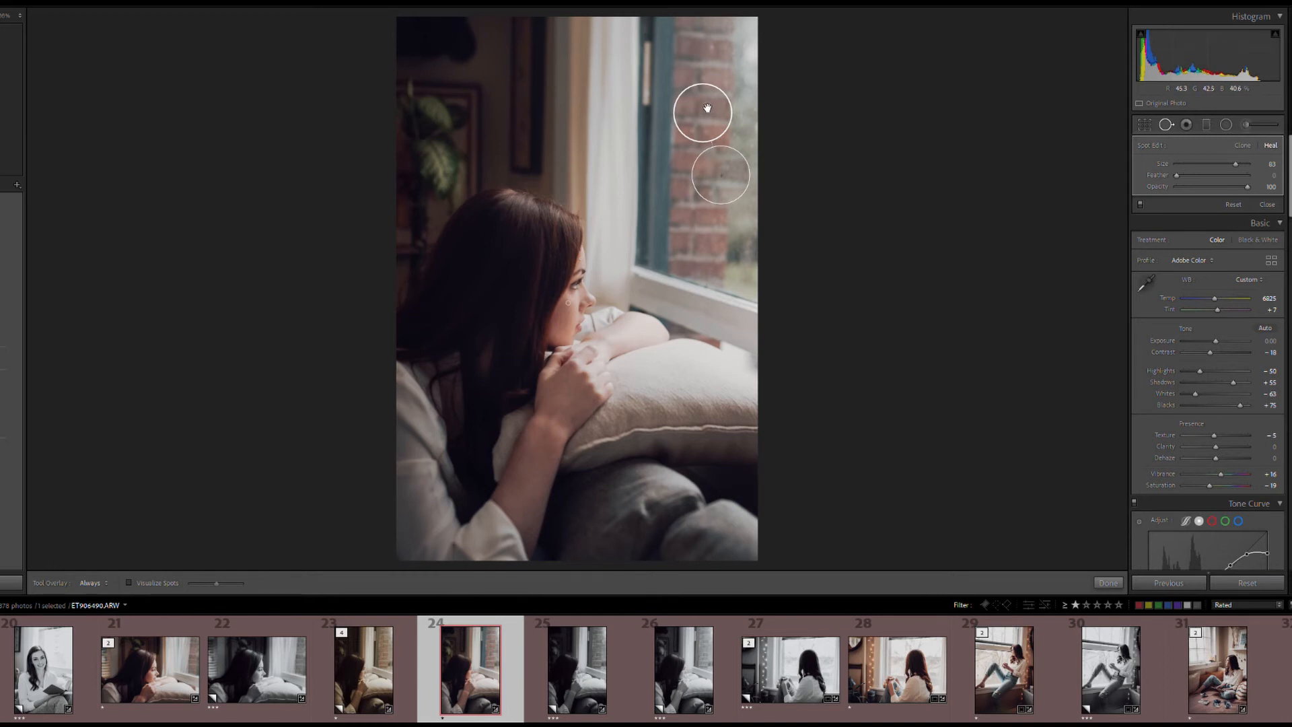
mouse_move(705, 108)
left_mouse_down()
mouse_move(730, 105)
mouse_move(727, 89)
left_mouse_up()
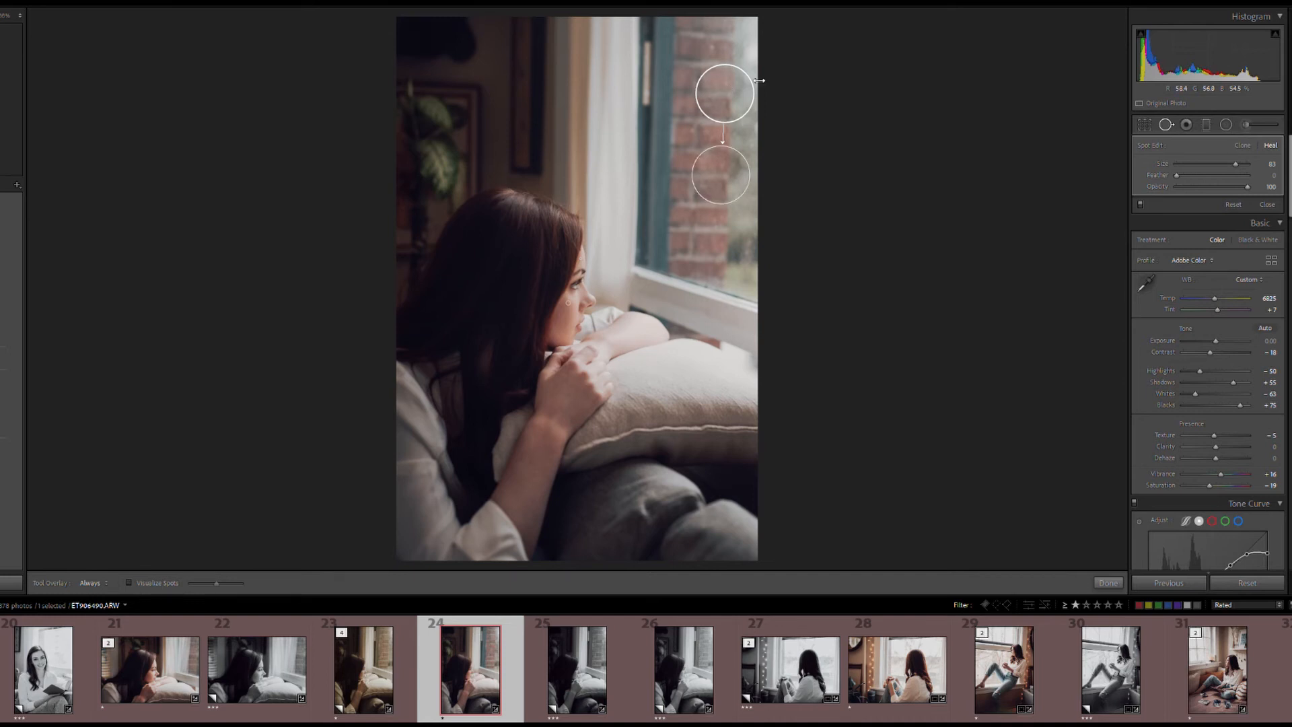
left_click(841, 185)
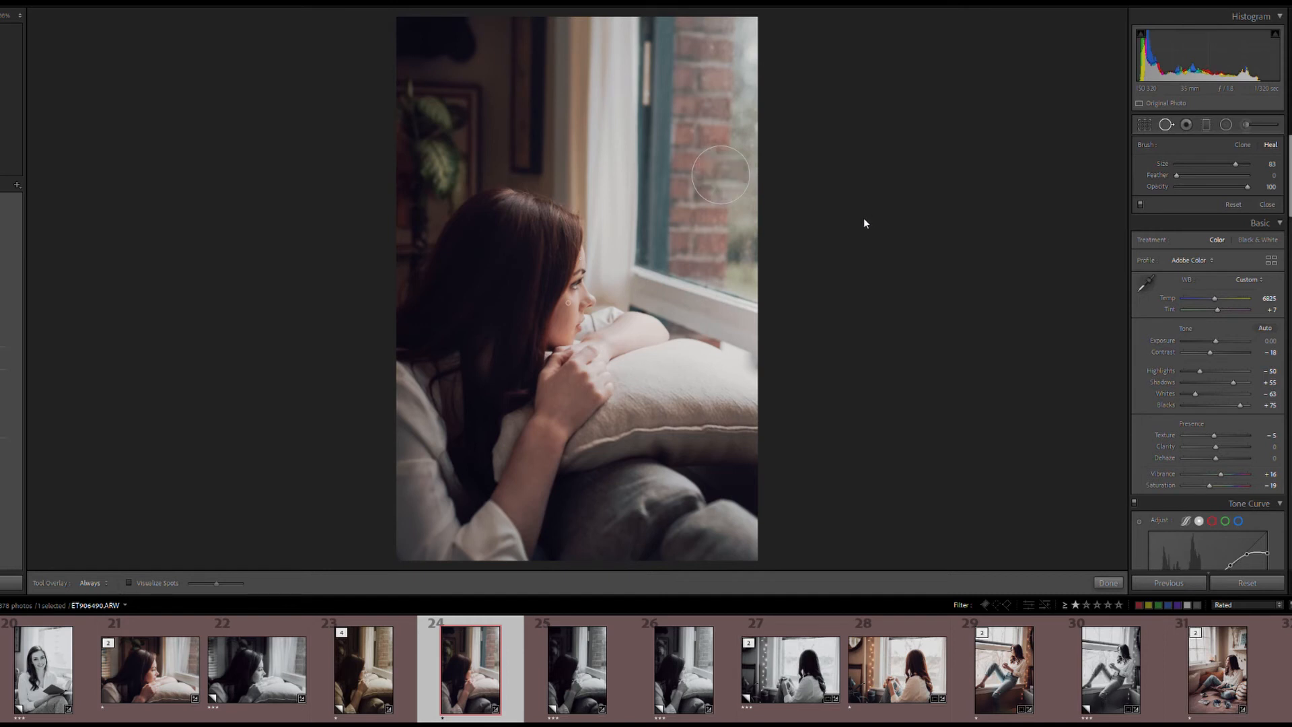
key("Delete")
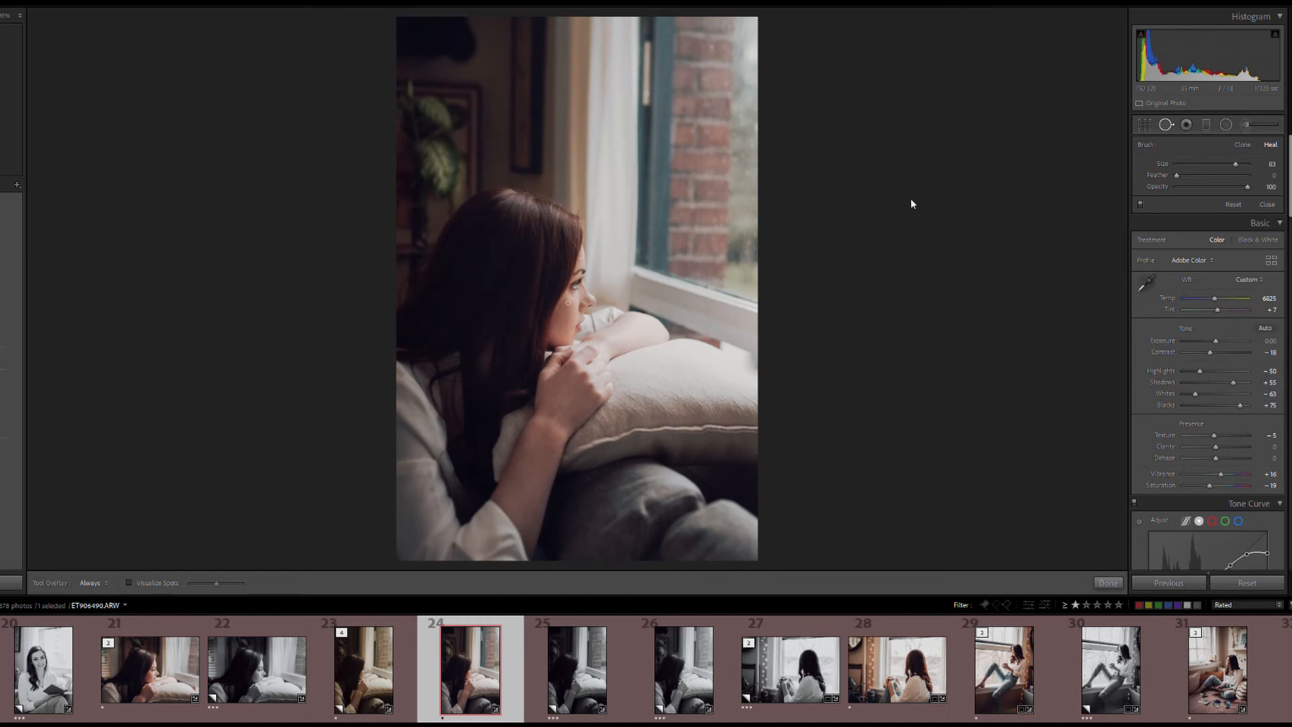
key("q")
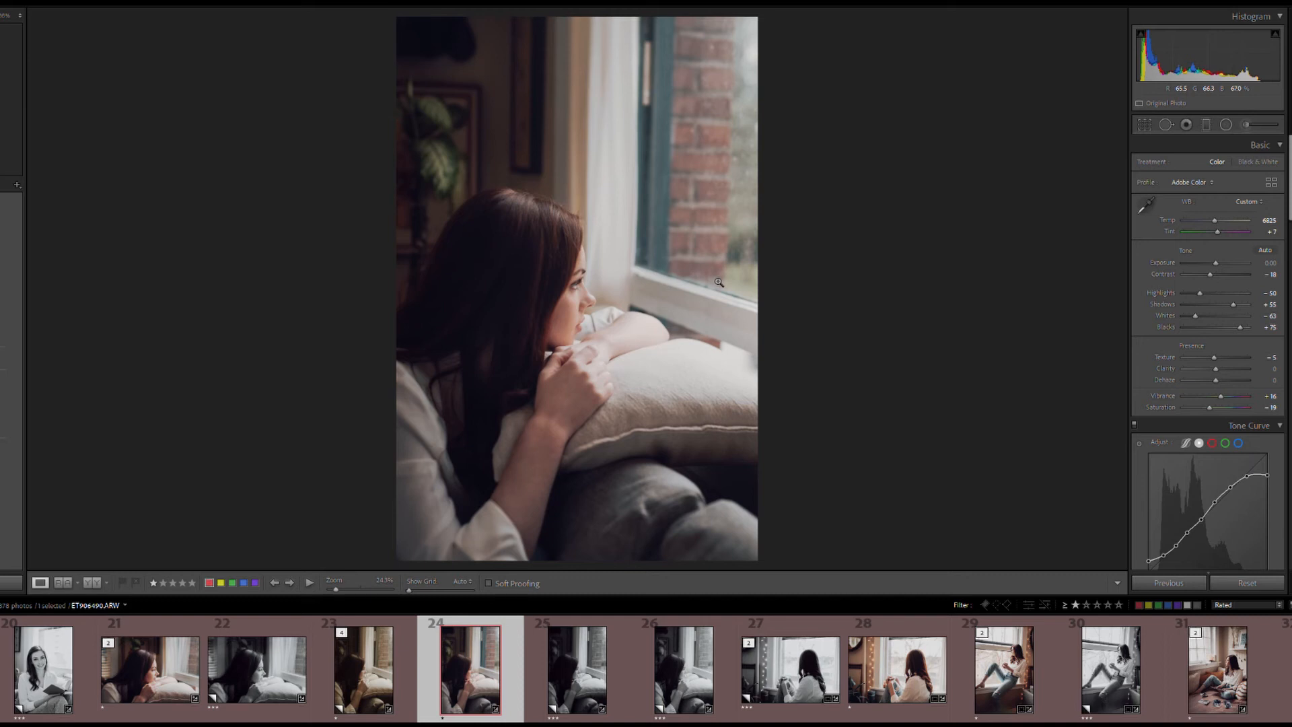
Step: Compare the full photo side by side before and after the edit, and review its tone curve and HSL settings
key("y")
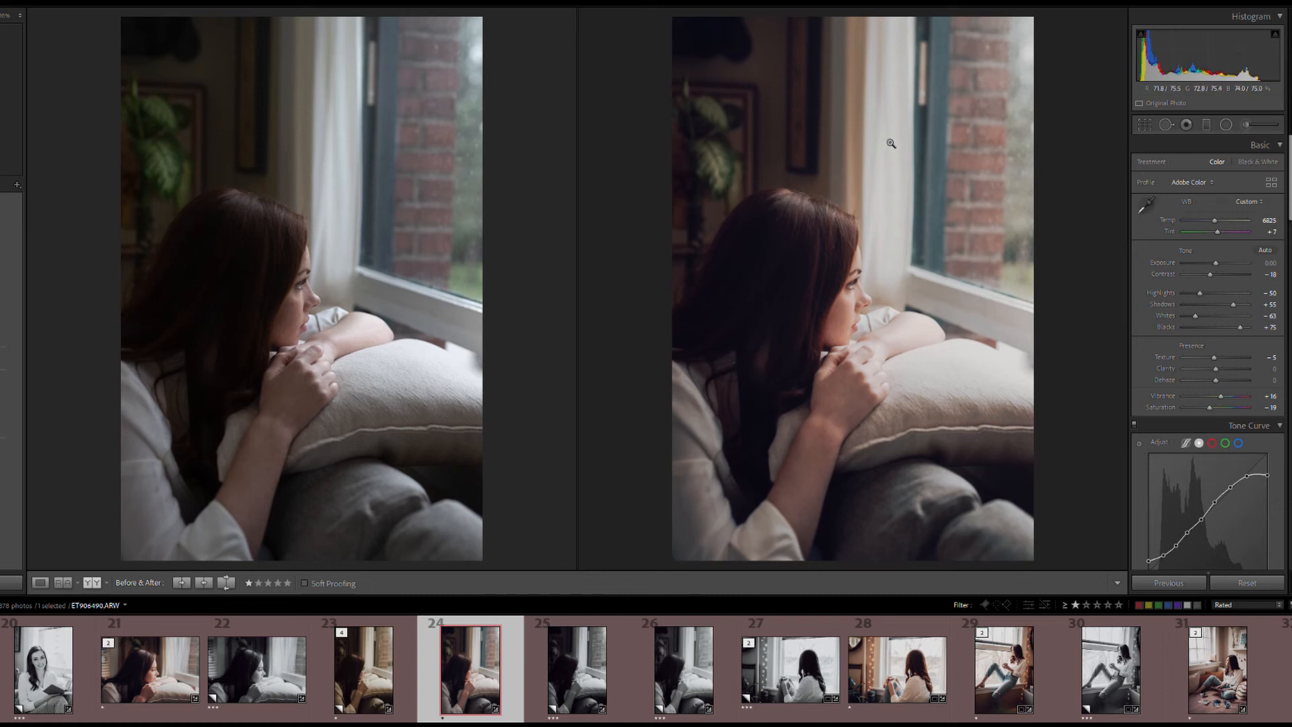
key("y")
key("y")
key("l")
key("d")
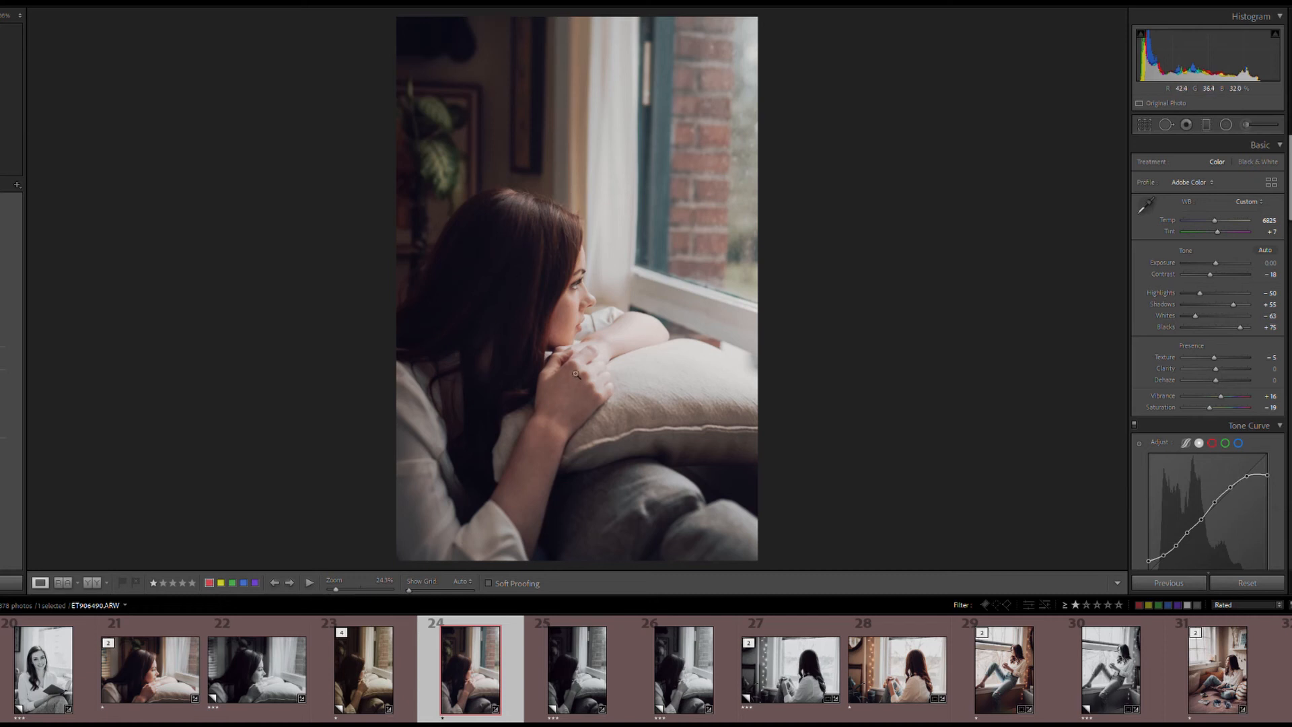
scroll(1209, 261, "down", 15)
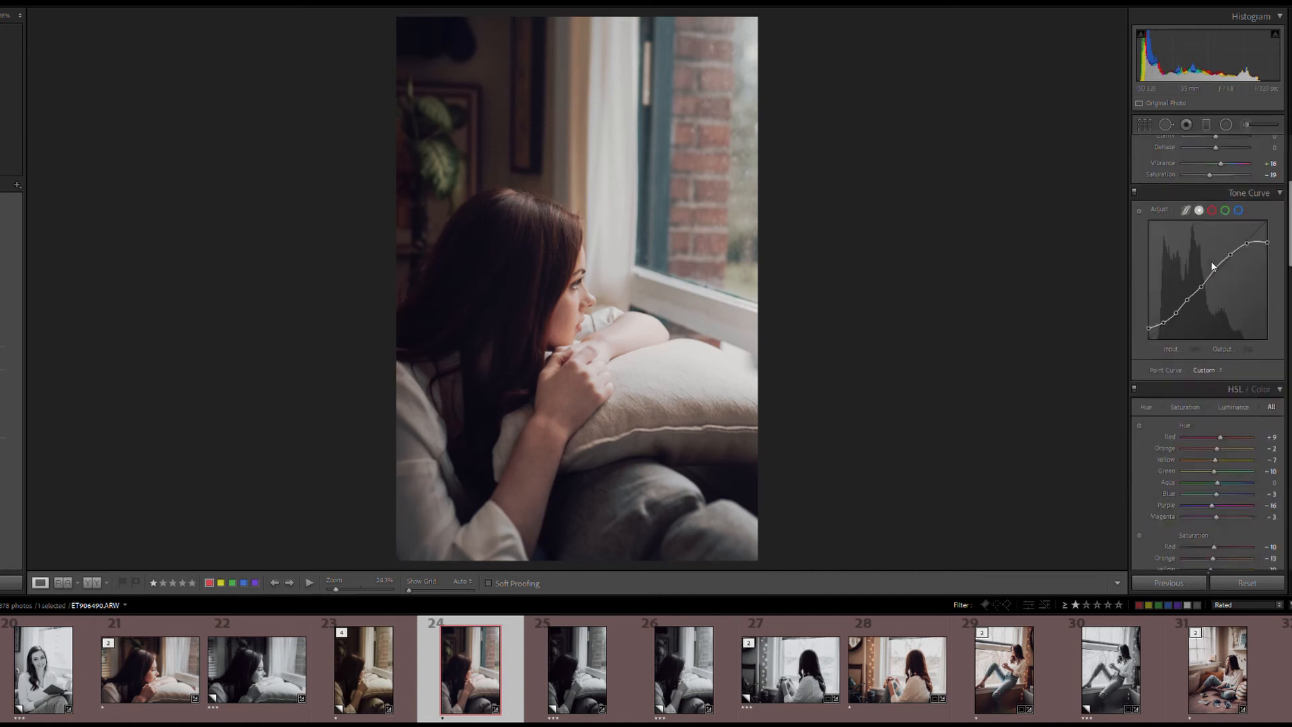
Step: Try a Soften Skin (Lite) radial filter as a large oval, repositioned around the woman's head and upper body
scroll(1203, 259, "up", 15)
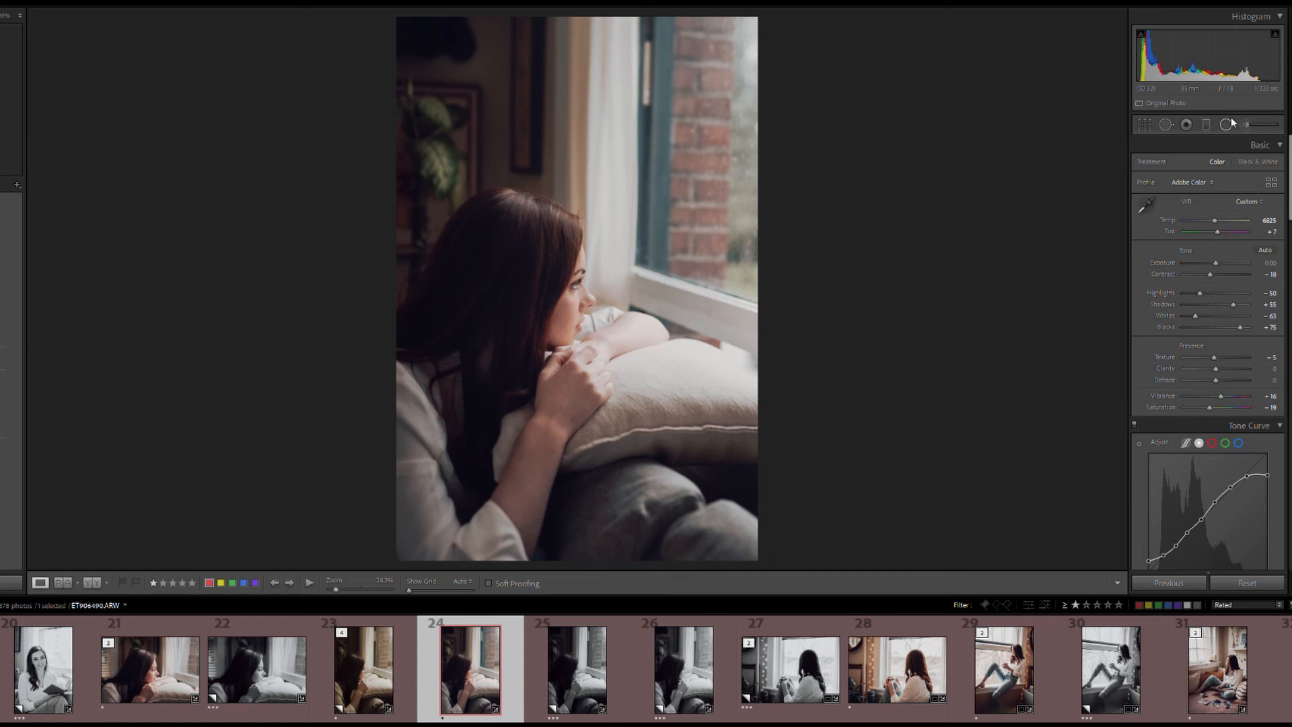
key("k")
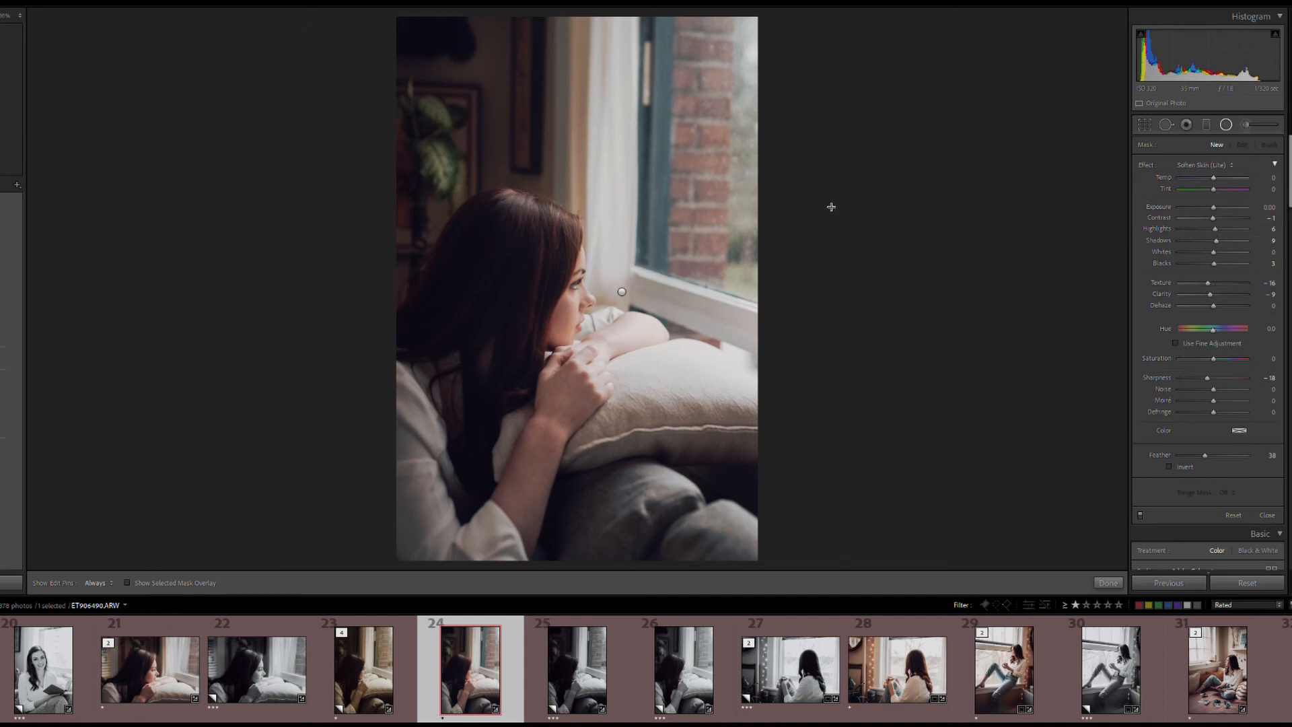
left_click_drag(510, 185, 647, 355)
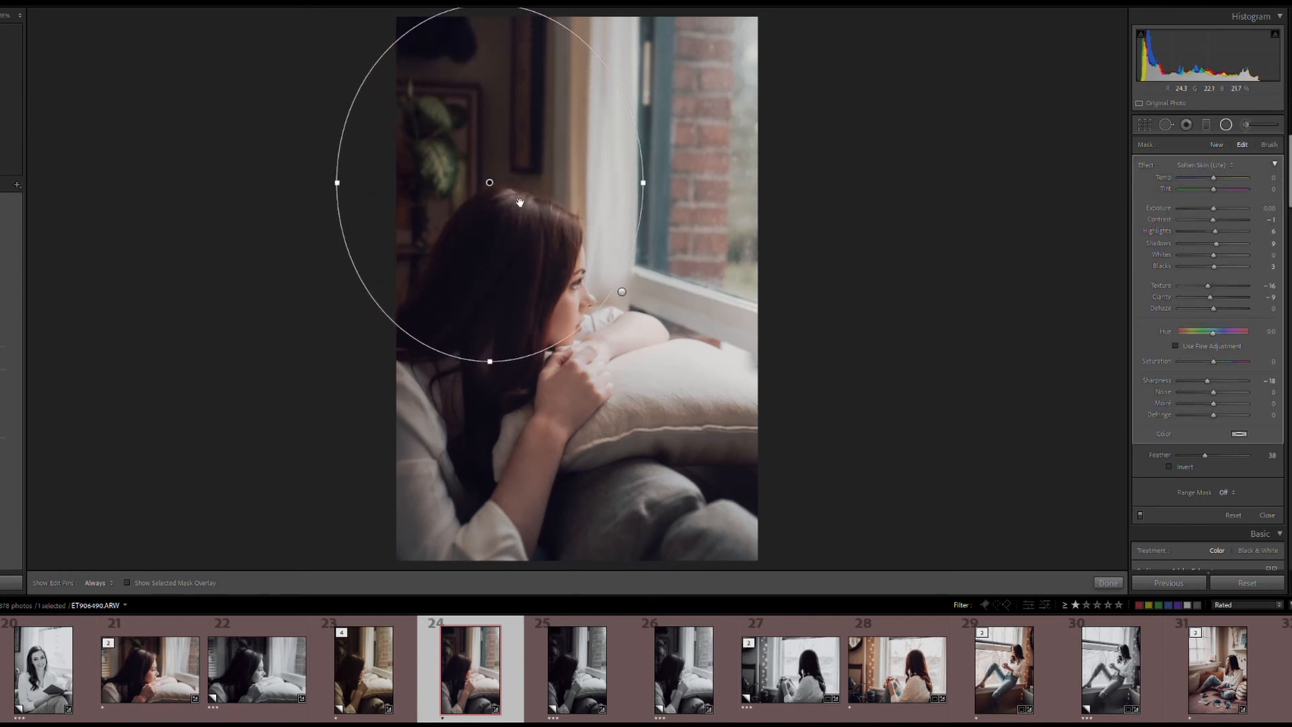
left_click_drag(490, 183, 541, 256)
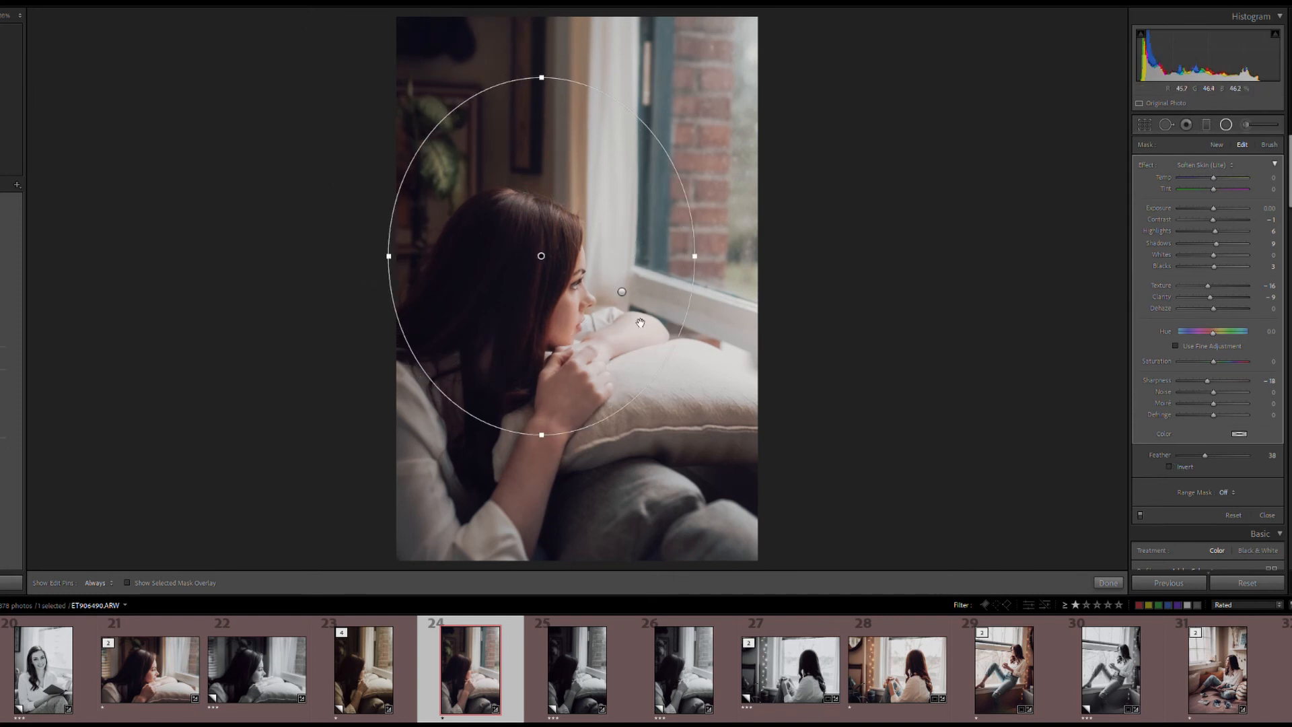
left_click_drag(541, 256, 548, 272)
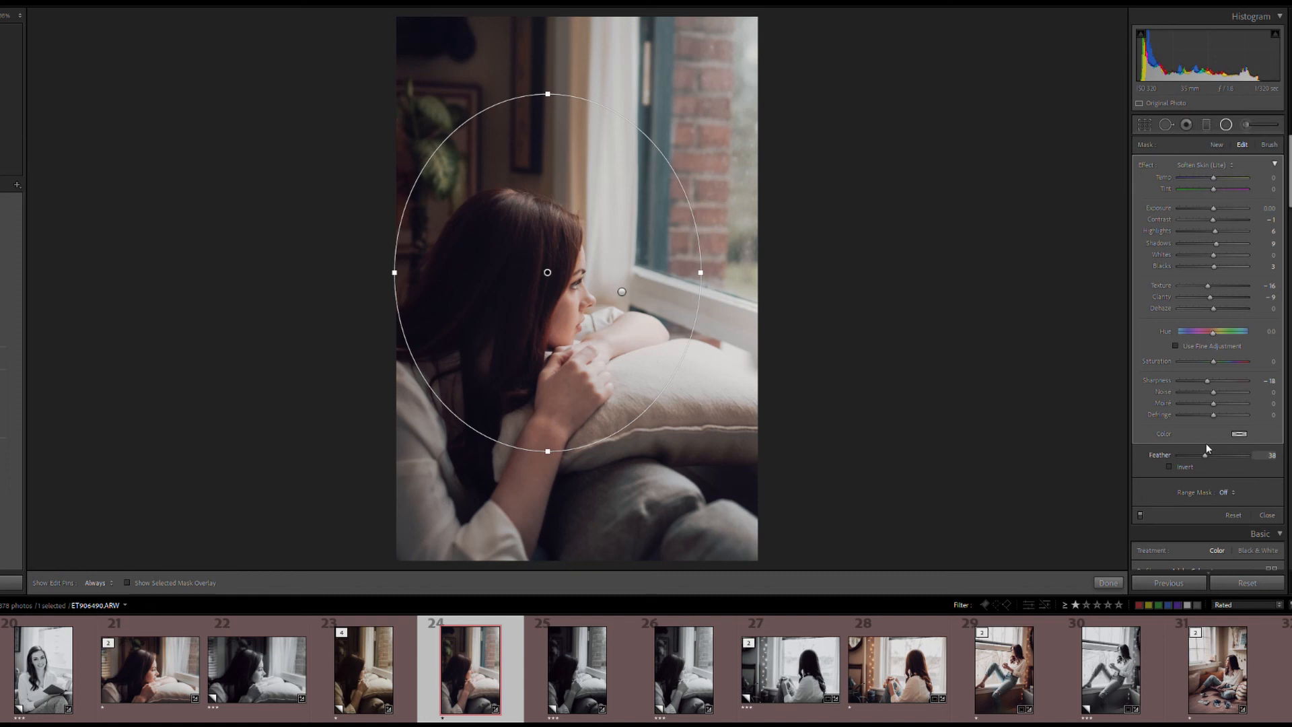
Step: Set the radial filter's feather to 31 and check its coverage with the mask overlay
left_click_drag(1202, 444, 1193, 448)
key("o")
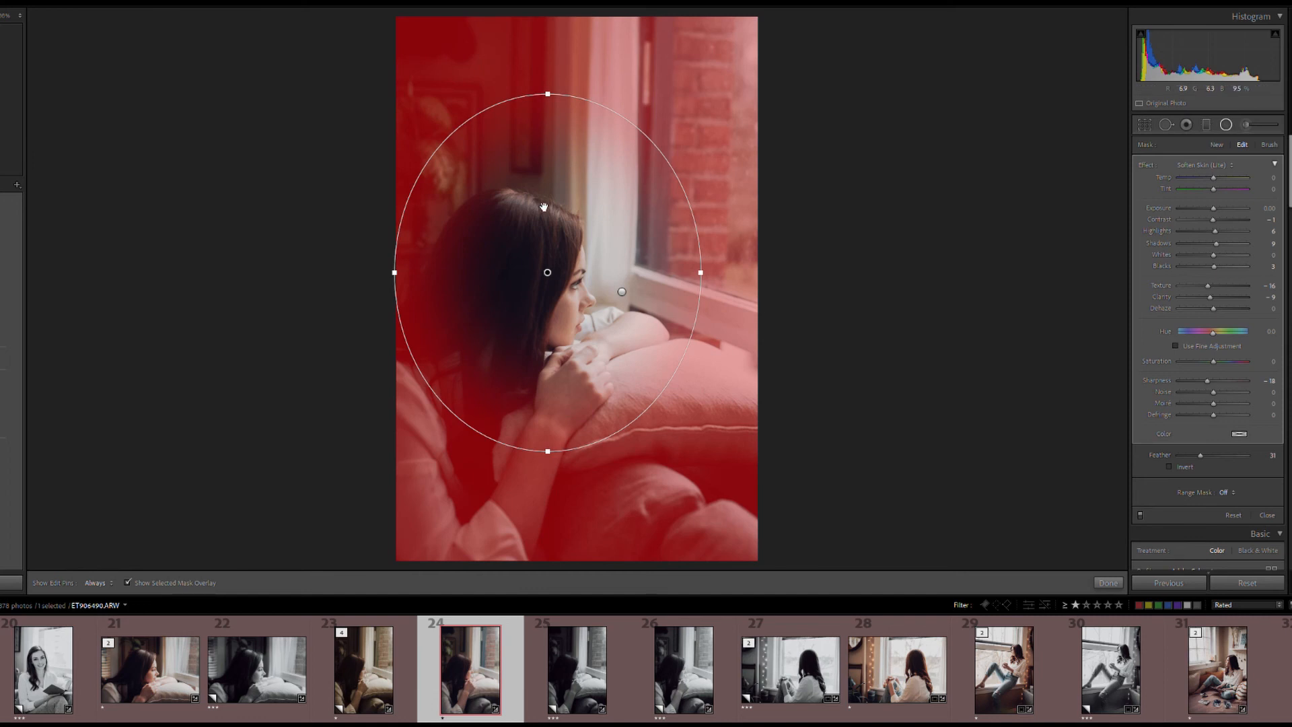
key("o")
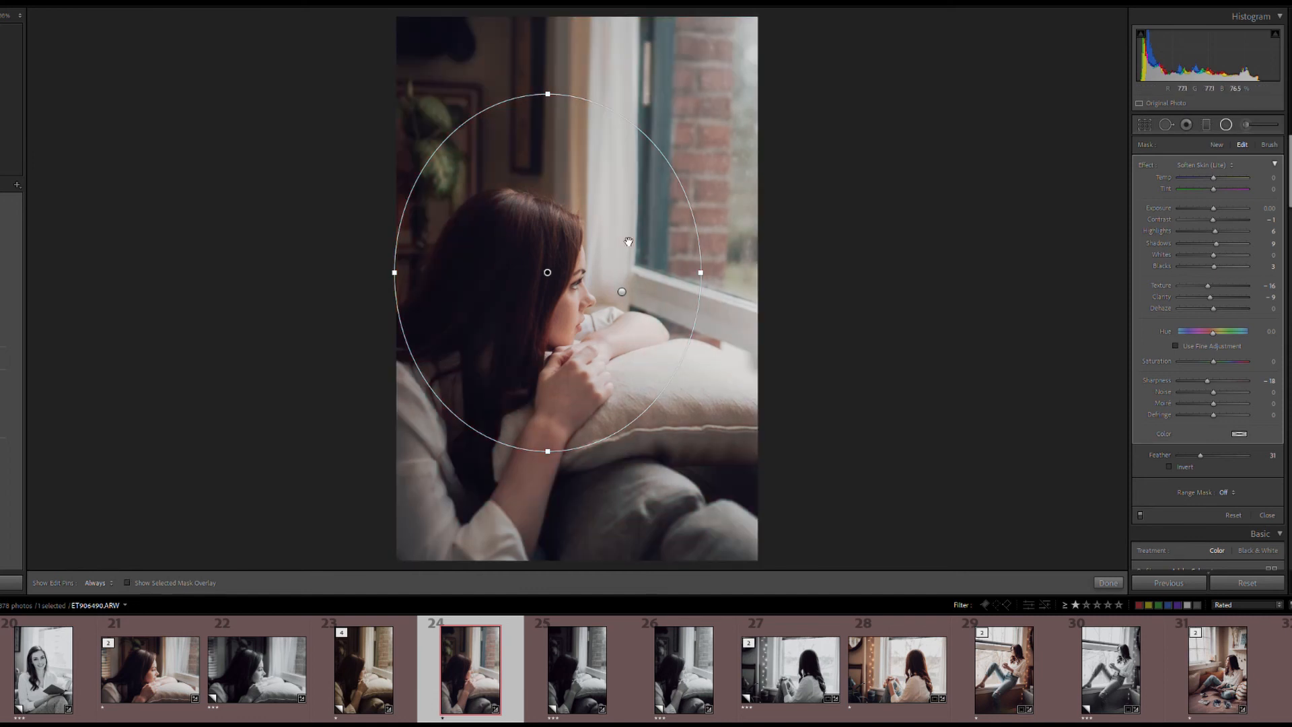
Step: Shift the radial filter slightly lower over the woman's head, delete it and close the radial filter tool
left_click_drag(547, 272, 551, 285)
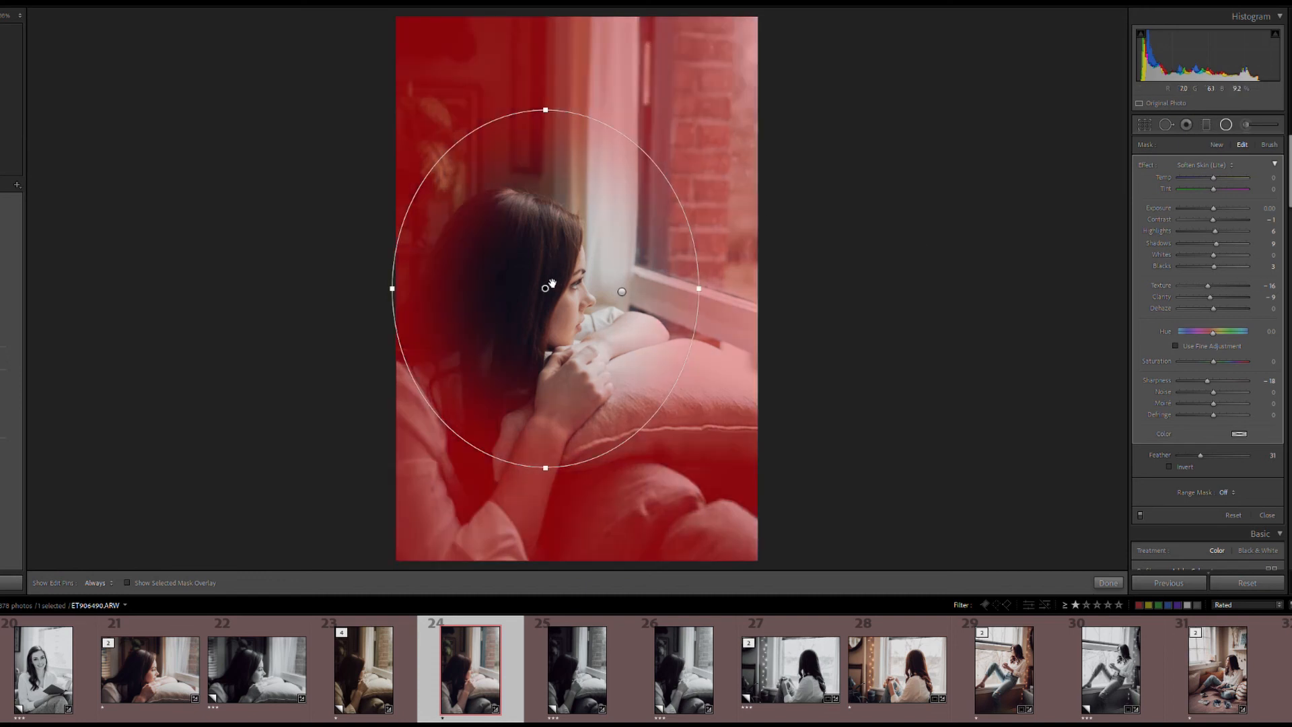
key("Delete")
key("shift+m")
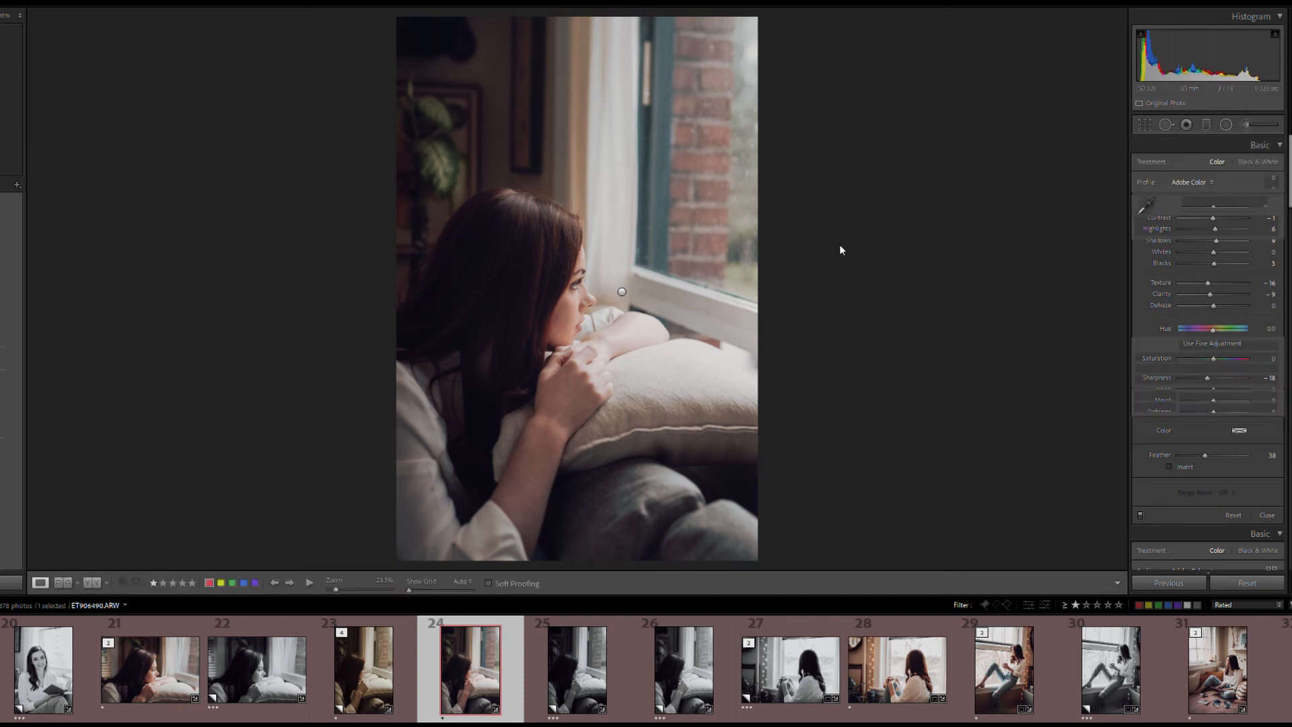